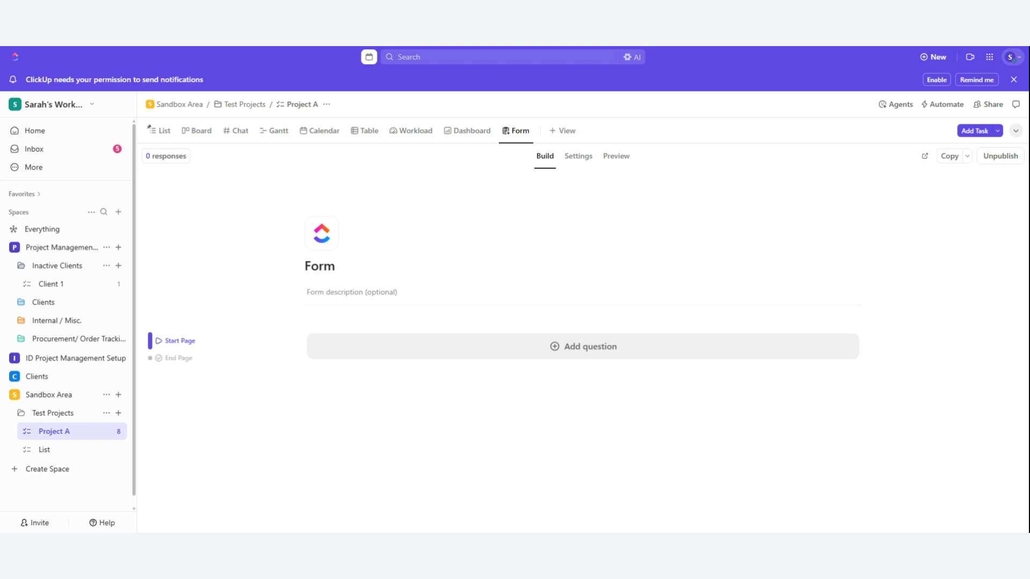
# Delete Project A's existing Form view and add a new form view started from scratch
pyautogui.click(522, 139)
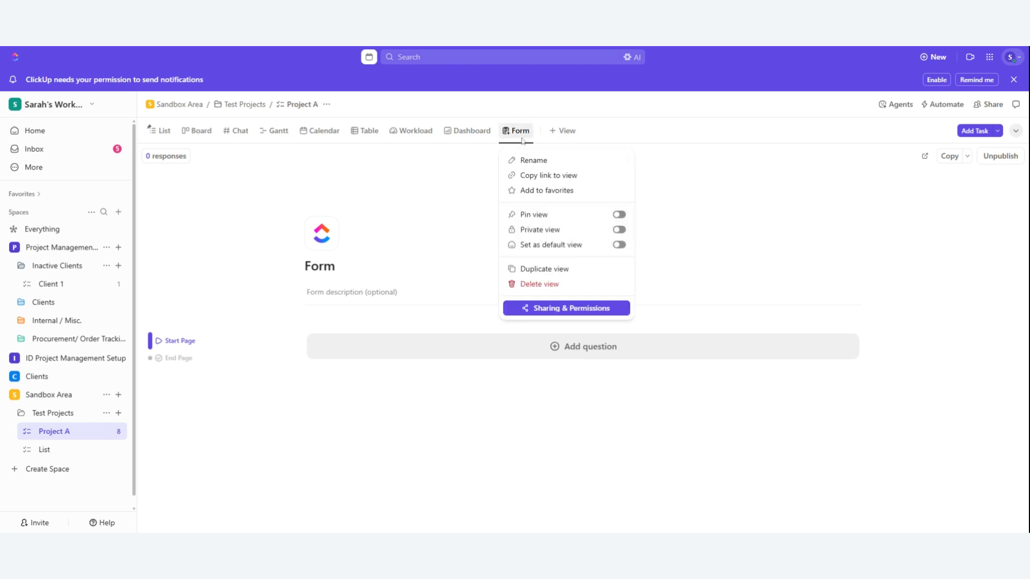
pyautogui.click(516, 284)
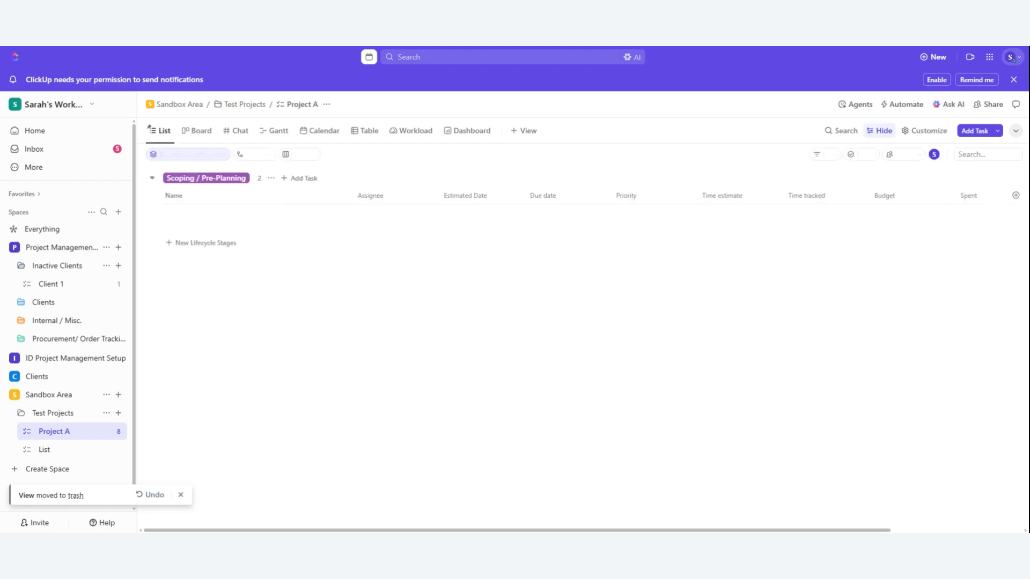
pyautogui.click(525, 132)
pyautogui.click(689, 245)
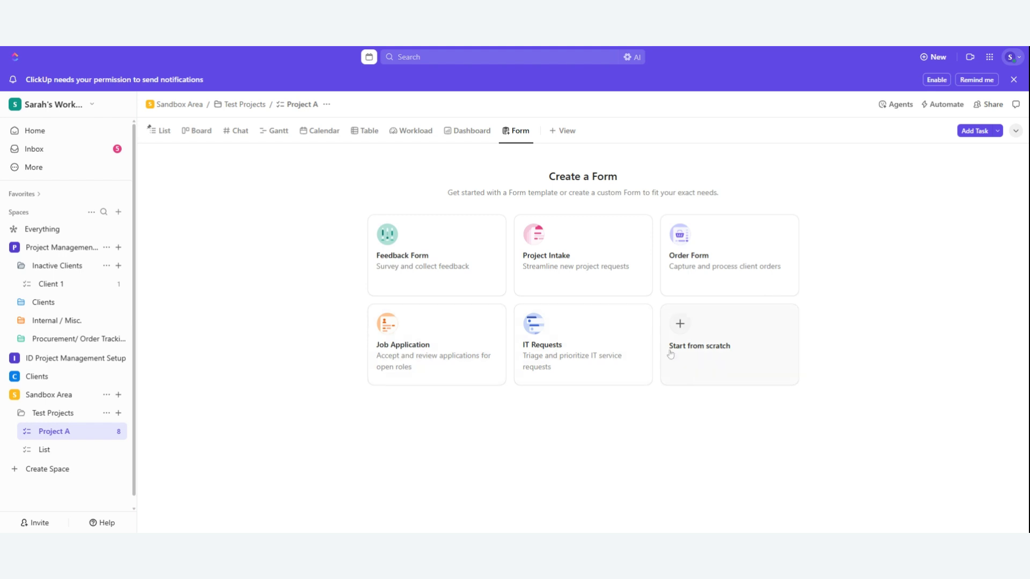
pyautogui.click(701, 338)
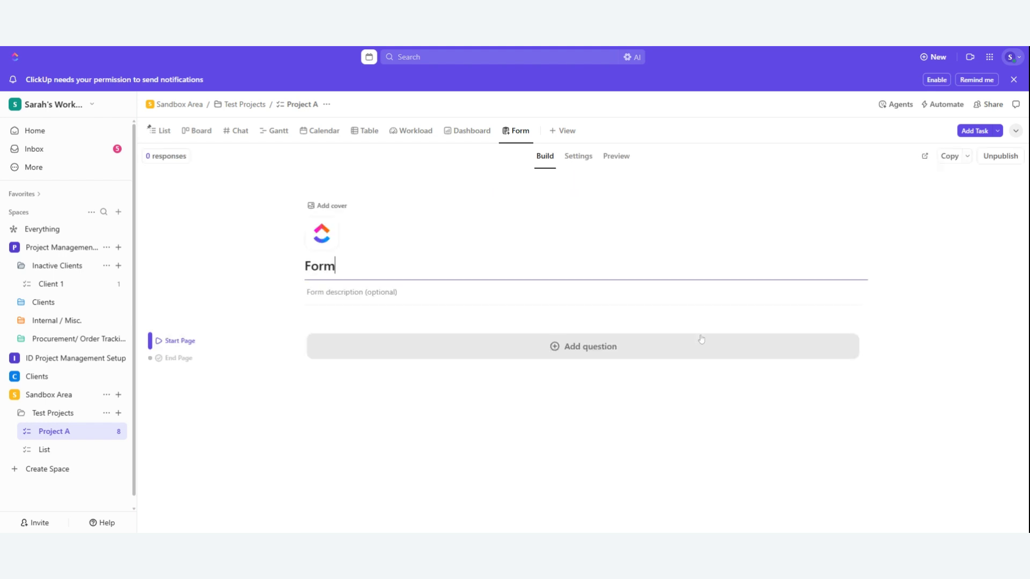
# Set the new form's title to "Lead Intake Form"
pyautogui.hotkey('ctrl', 'a')
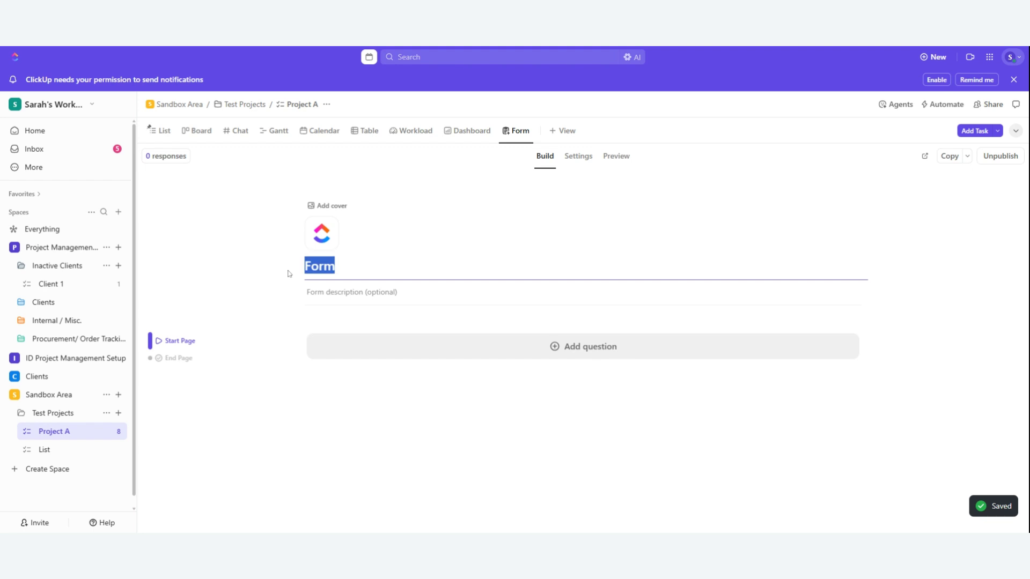
pyautogui.write('Lead Int')
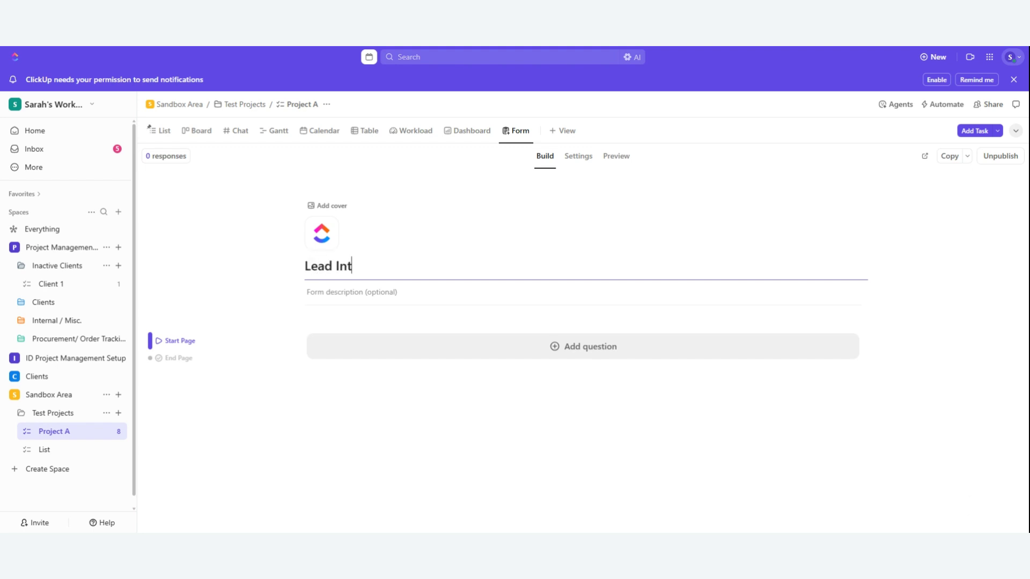
pyautogui.write('ake Form')
# Add a short text question to the form using a new text field named "Name"
pyautogui.click(492, 352)
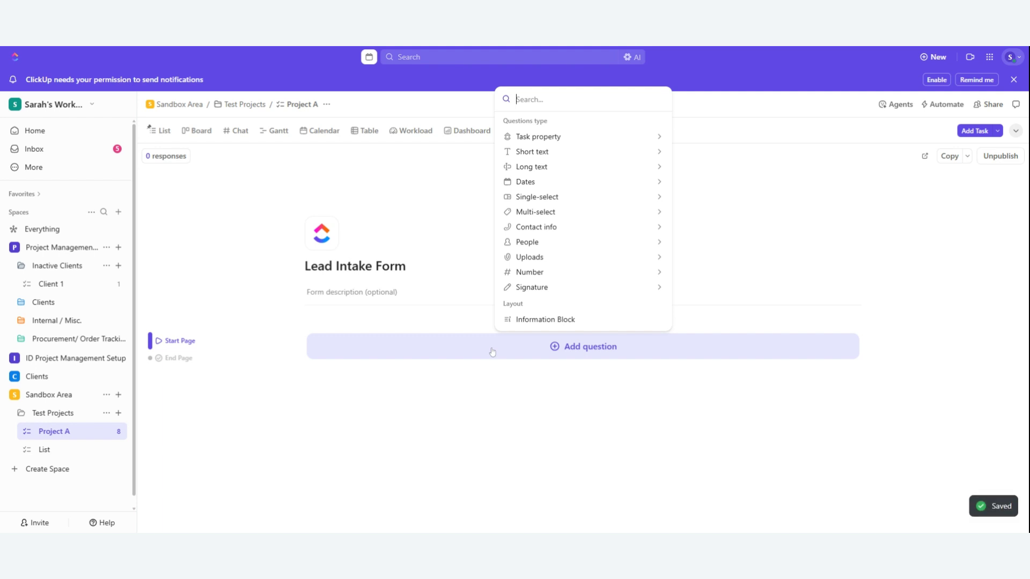
pyautogui.moveTo(658, 246)
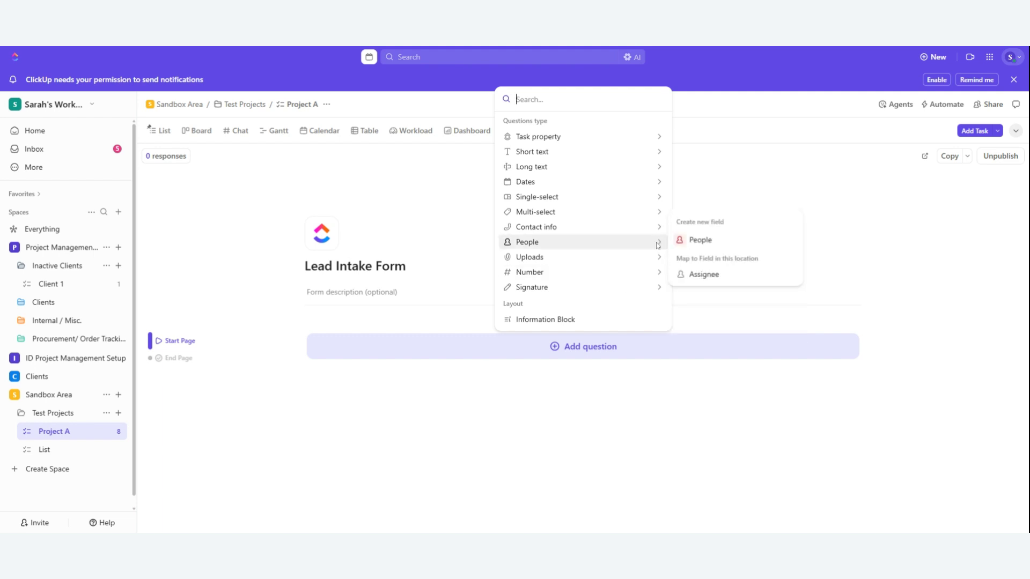
pyautogui.moveTo(658, 151)
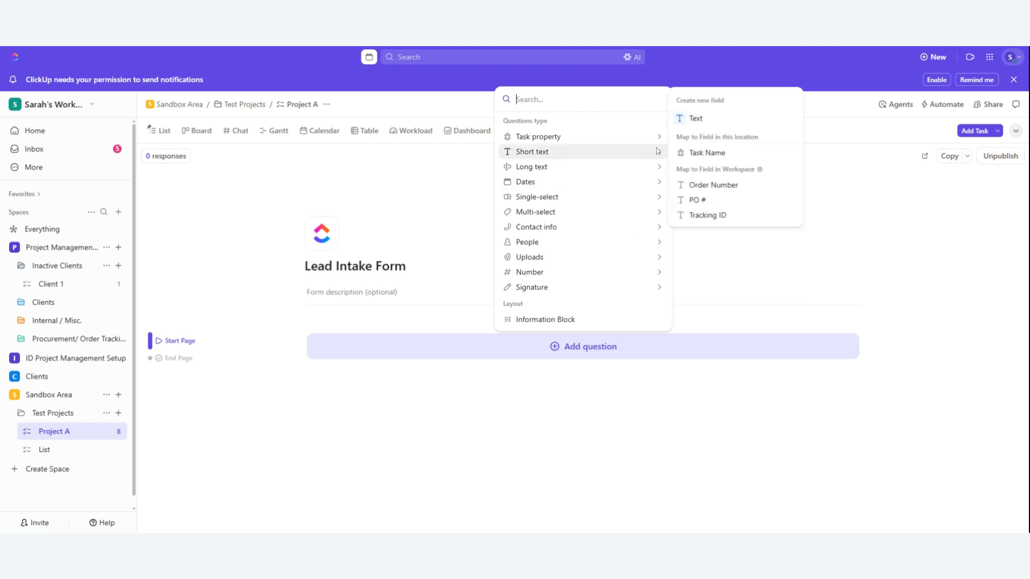
pyautogui.click(697, 119)
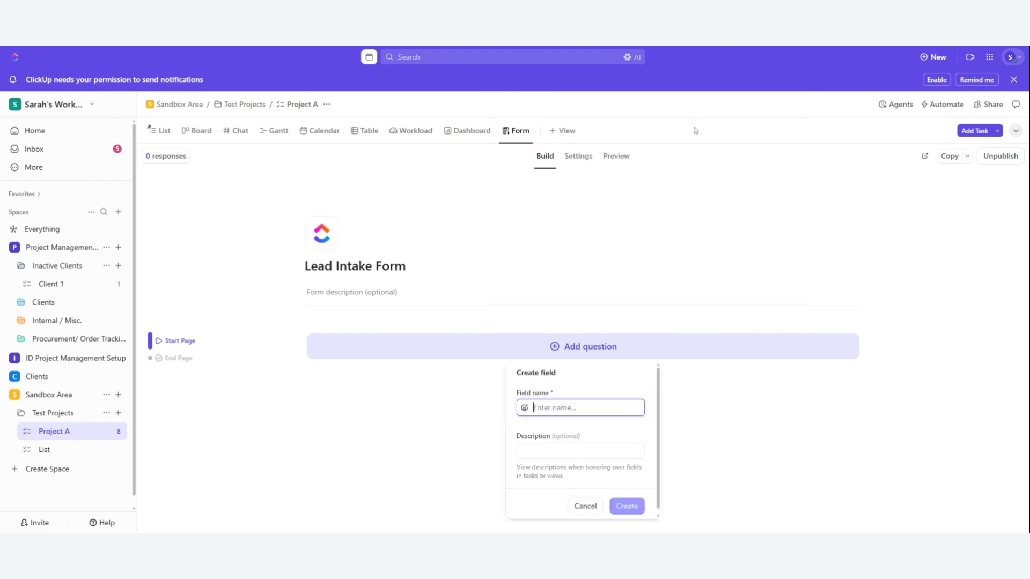
pyautogui.write('Name')
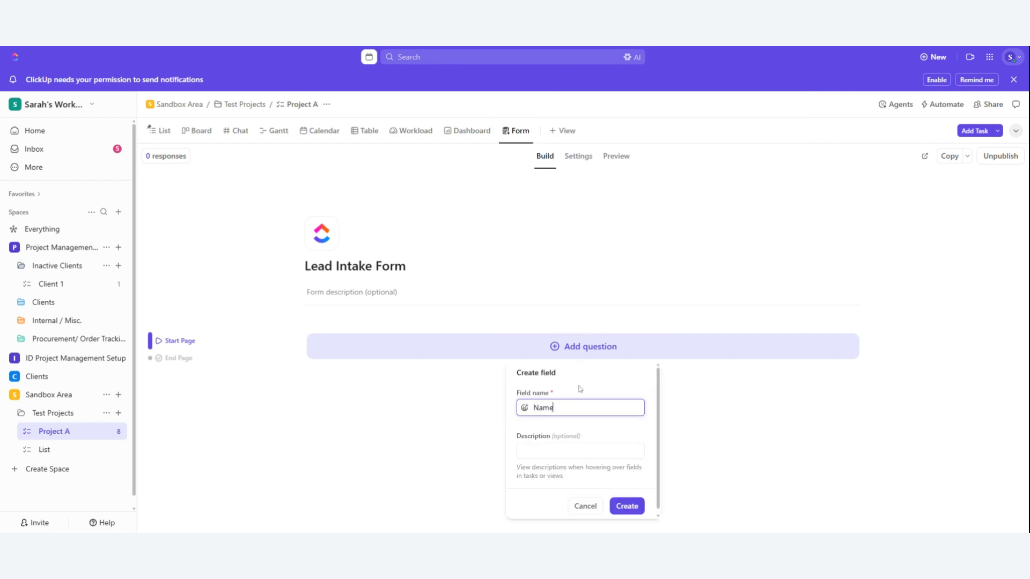
pyautogui.click(627, 506)
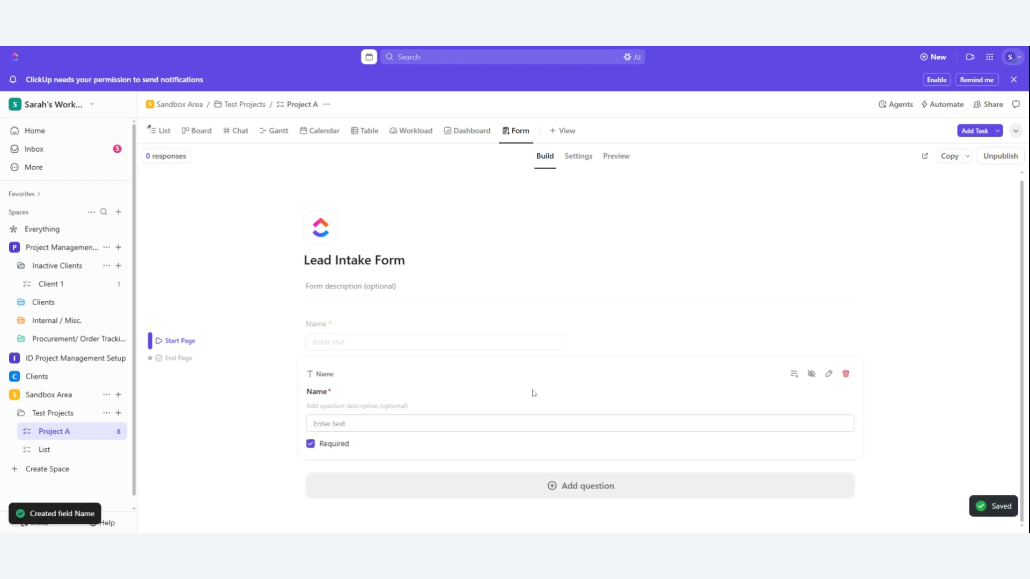
# Toggle the Name question's Required setting off and on repeatedly, ending with it enabled
pyautogui.click(310, 447)
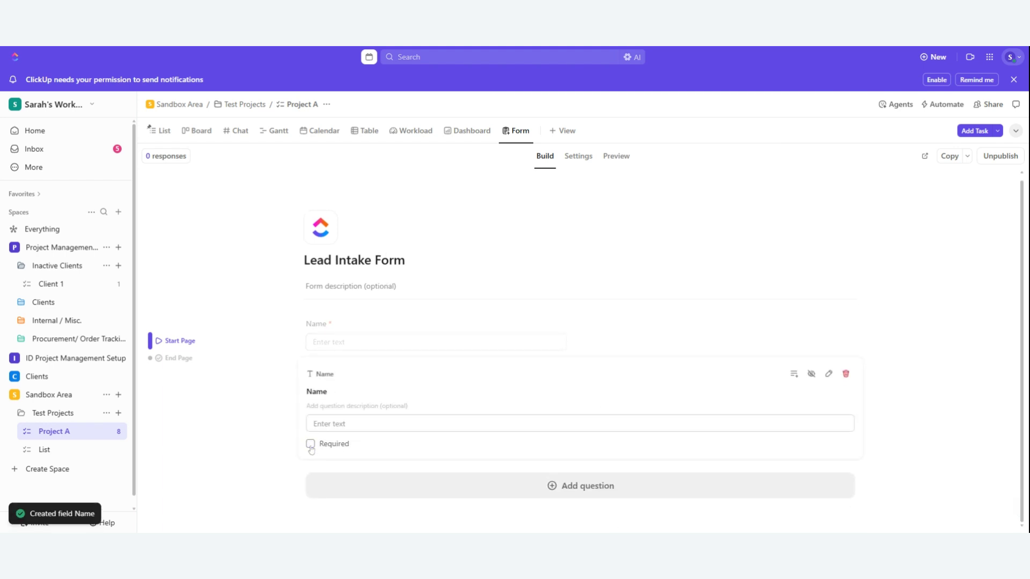
pyautogui.click(310, 447)
pyautogui.click(310, 448)
pyautogui.click(311, 446)
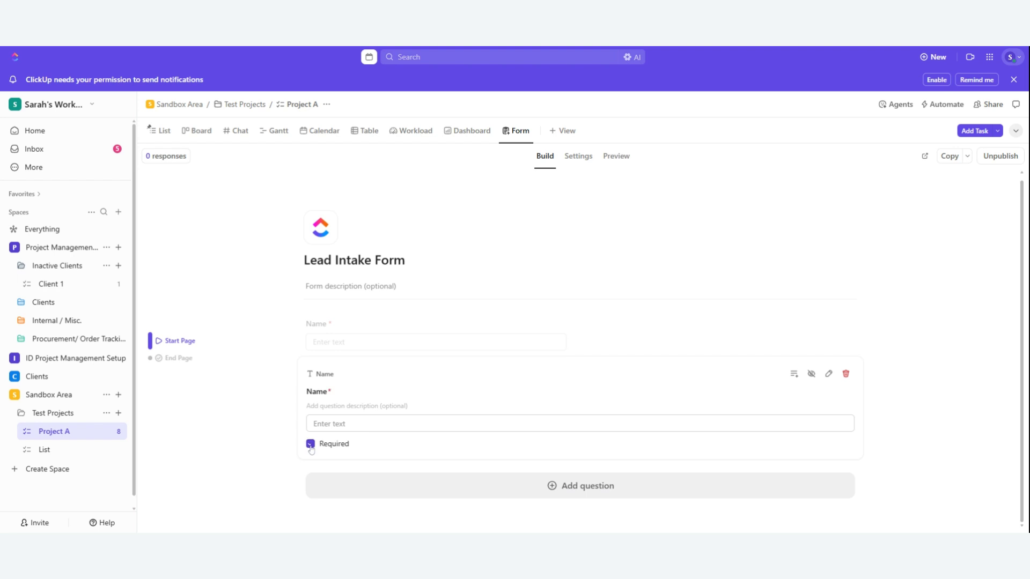
pyautogui.click(311, 446)
pyautogui.click(310, 445)
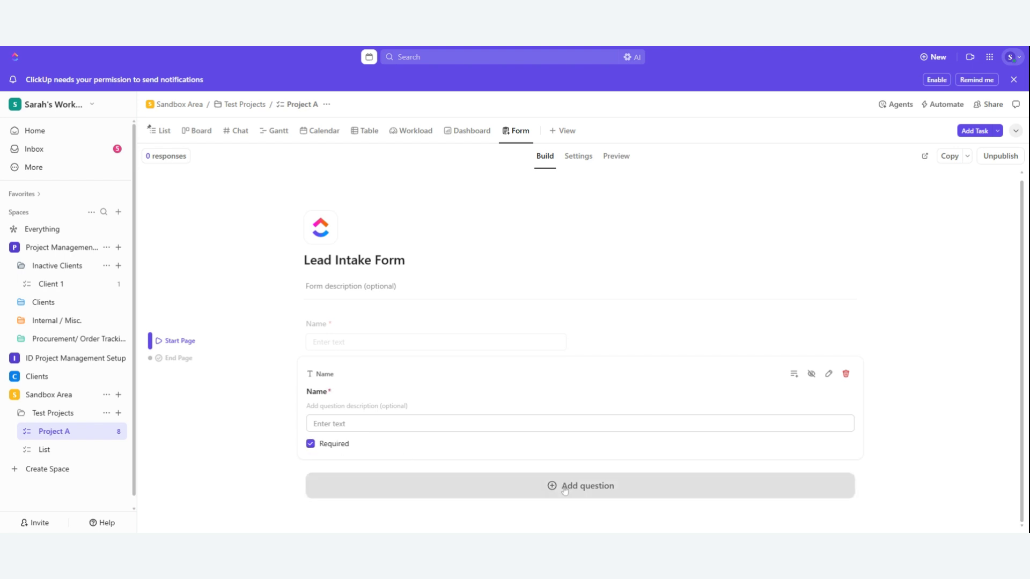
# Add a short text question using a new text field named "Email"
pyautogui.click(554, 485)
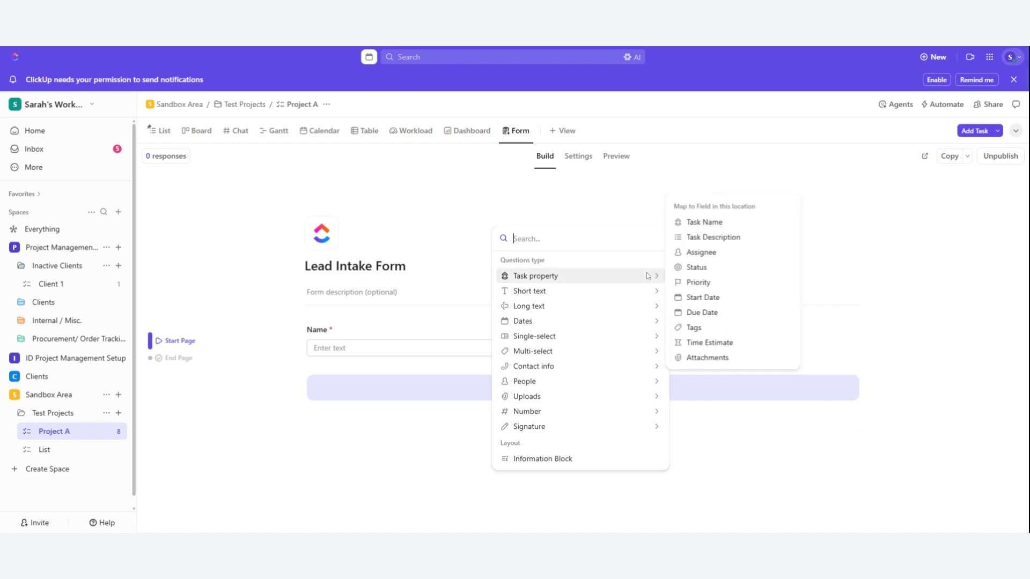
pyautogui.moveTo(645, 297)
pyautogui.click(695, 259)
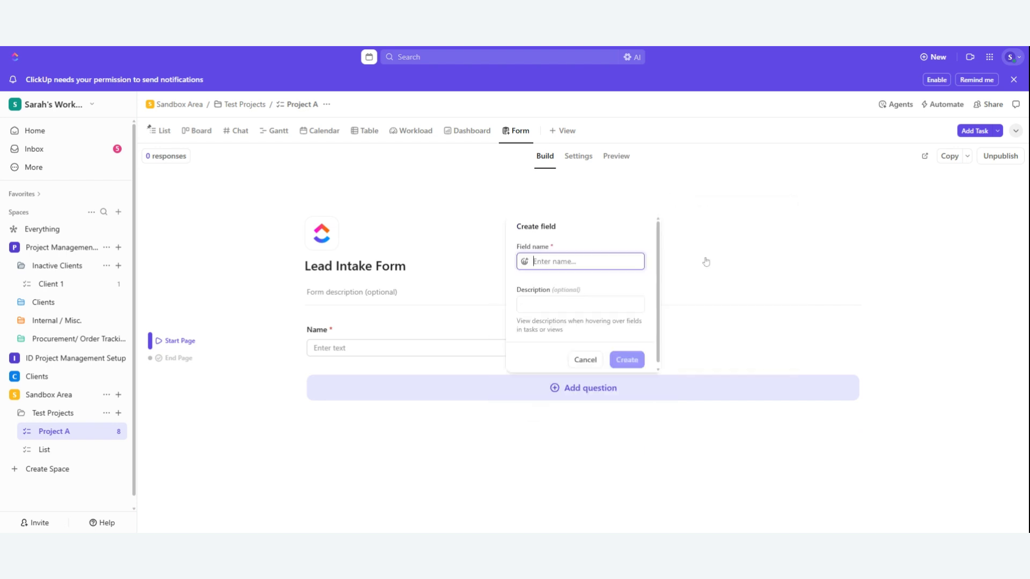
pyautogui.write('Ema')
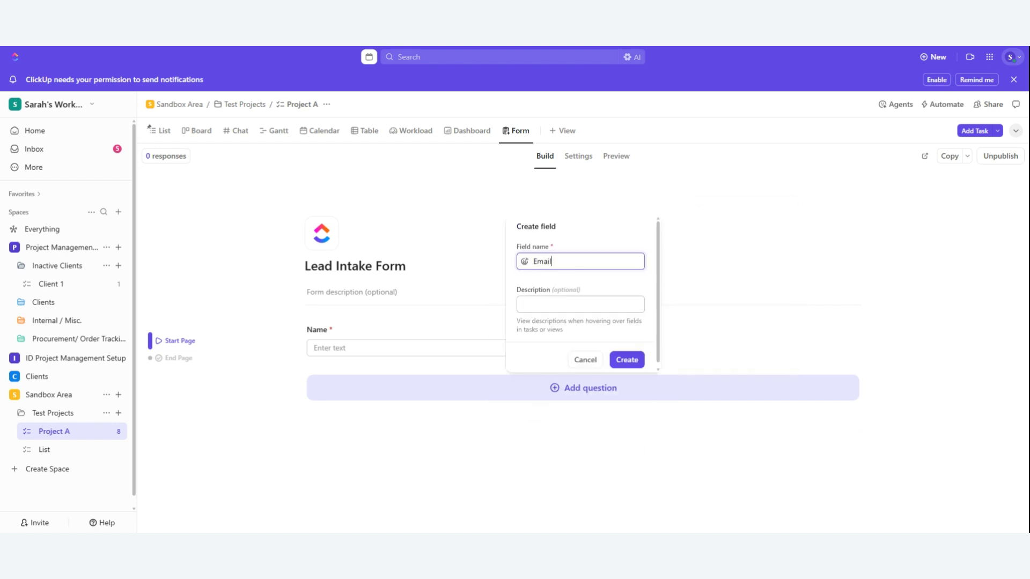
pyautogui.write('il')
pyautogui.click(627, 360)
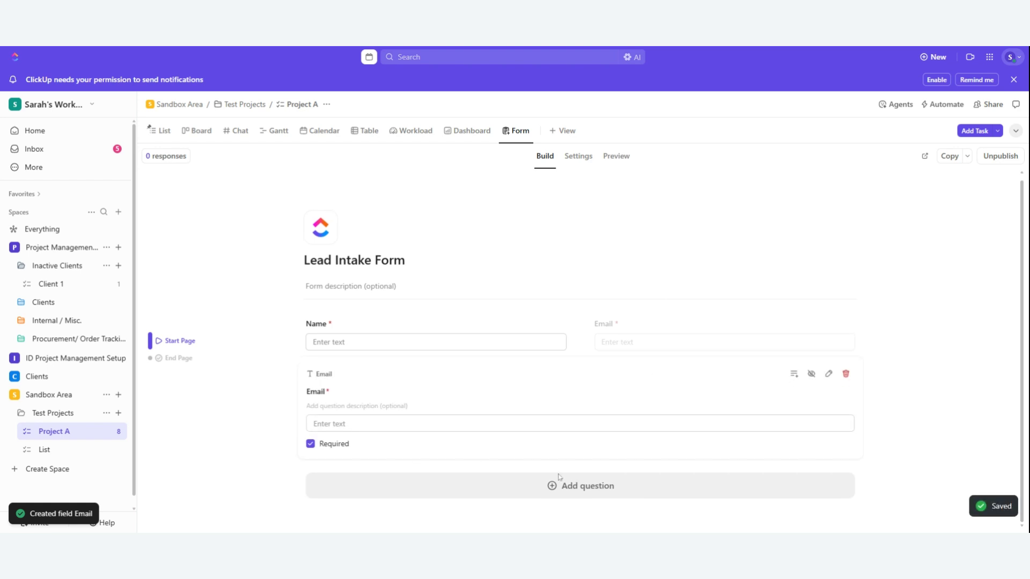
# Add a long text question using a new text area field named "Tell me about your project?"
pyautogui.click(568, 494)
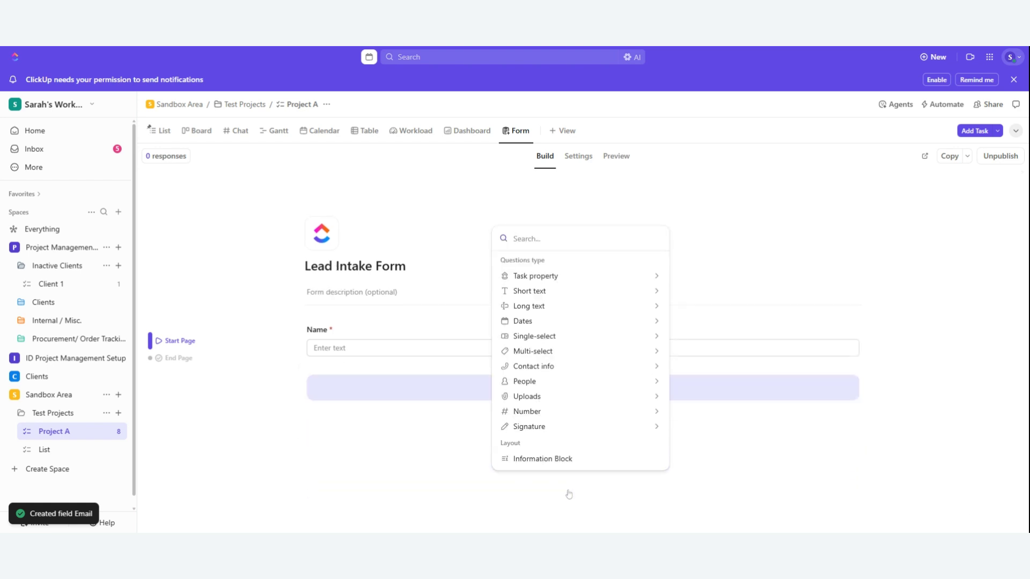
pyautogui.click(708, 454)
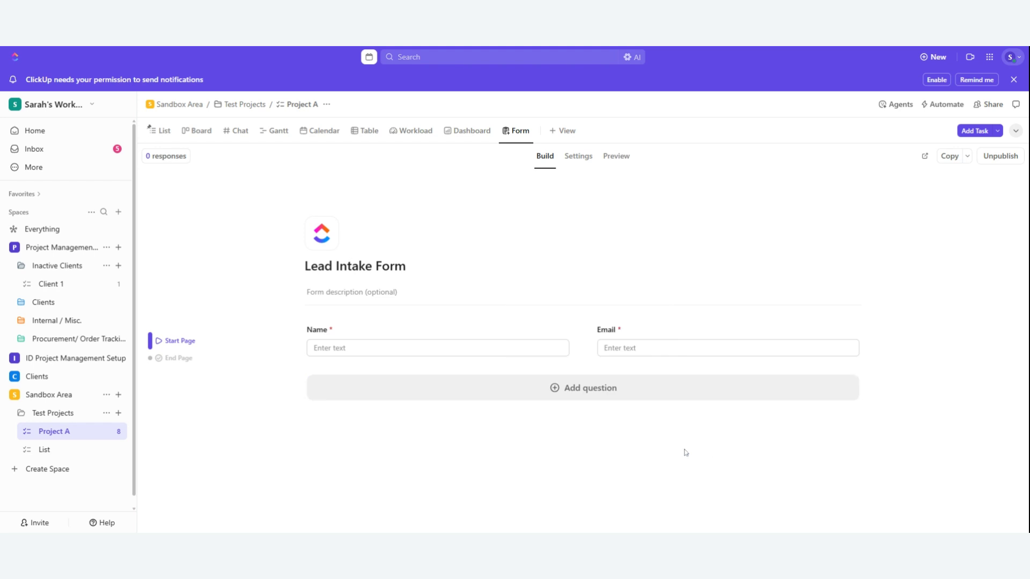
pyautogui.click(582, 390)
pyautogui.moveTo(595, 181)
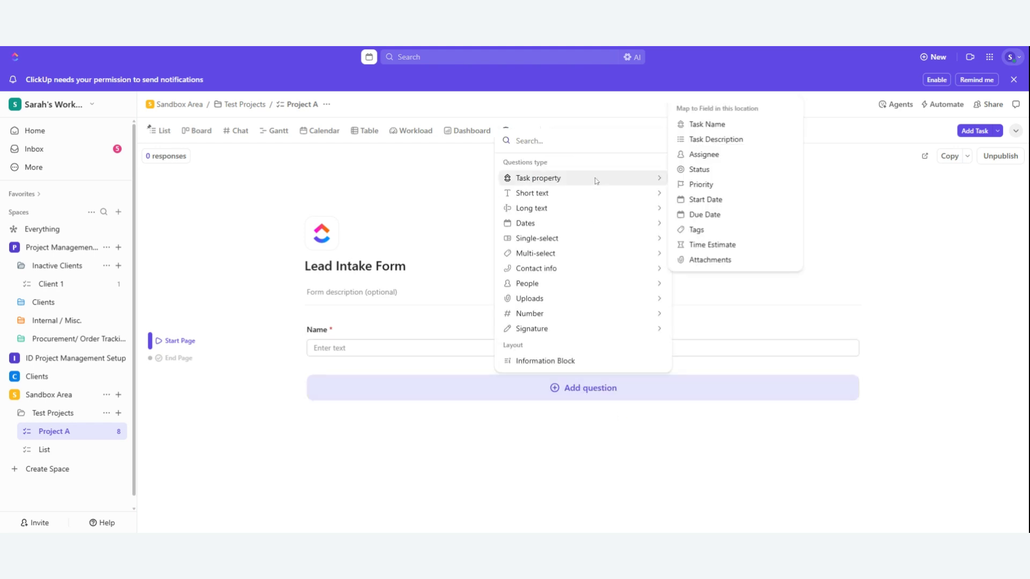
pyautogui.moveTo(569, 209)
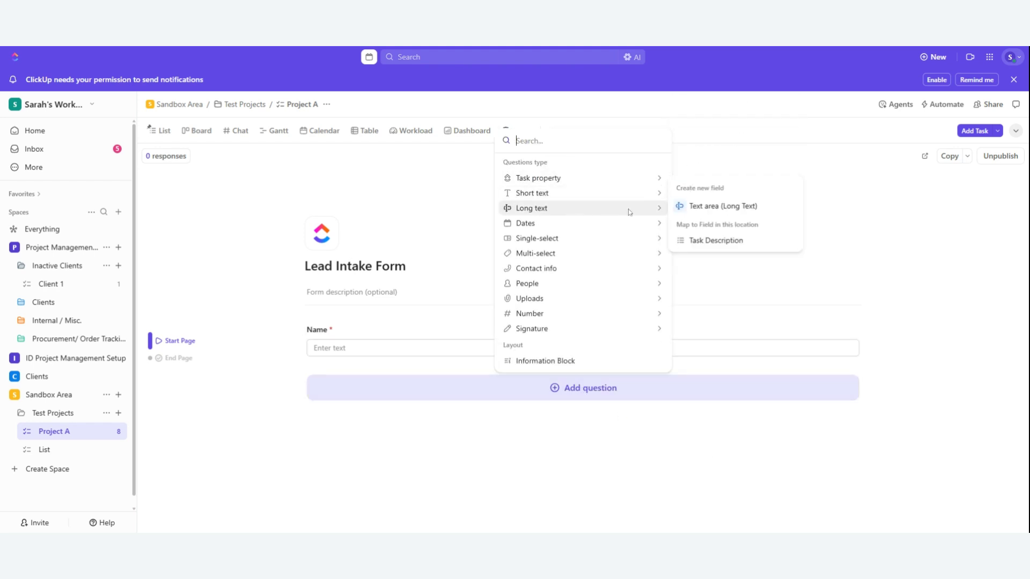
pyautogui.click(690, 208)
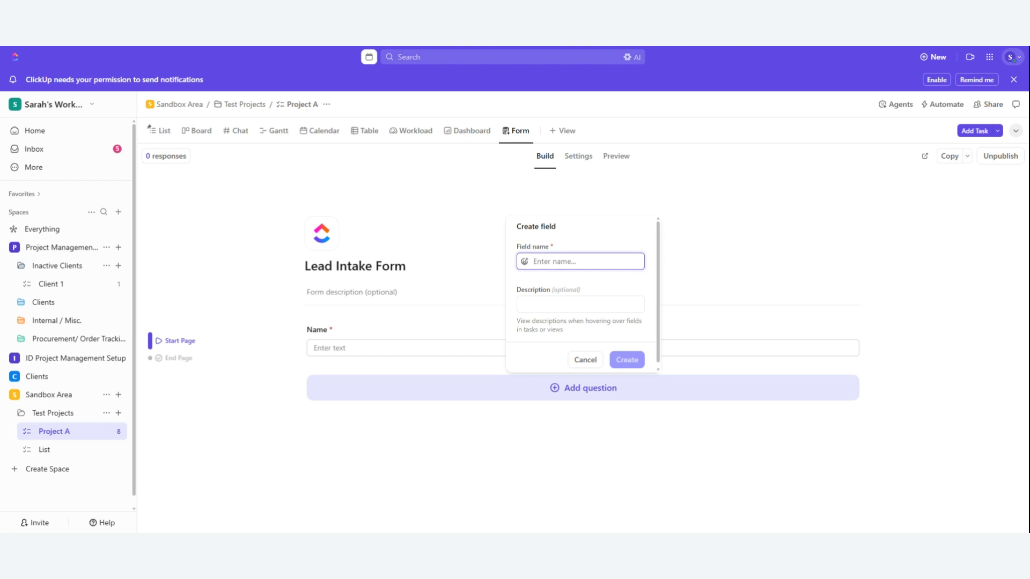
pyautogui.write('Tell')
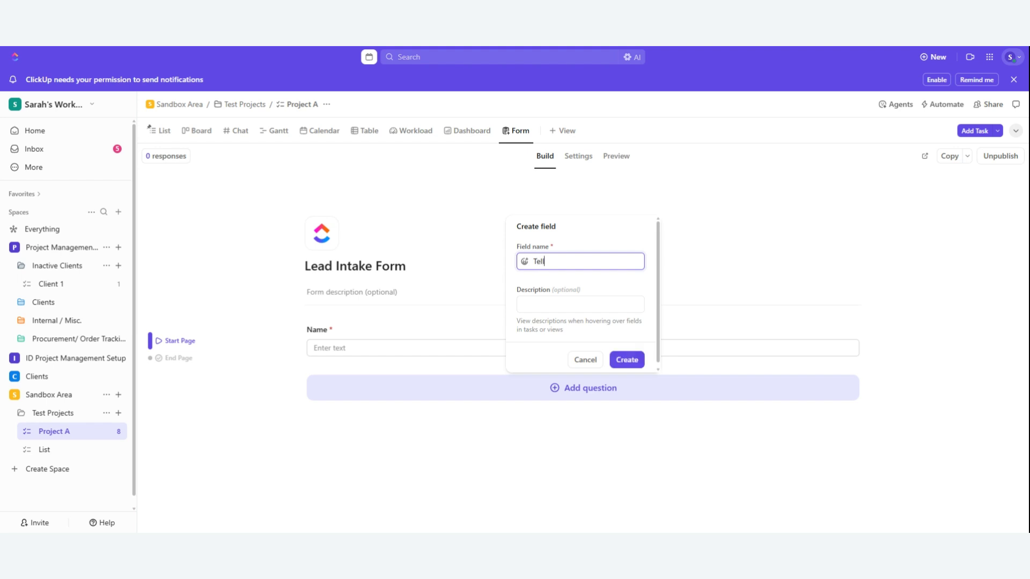
pyautogui.write(' me about your project?')
pyautogui.click(626, 361)
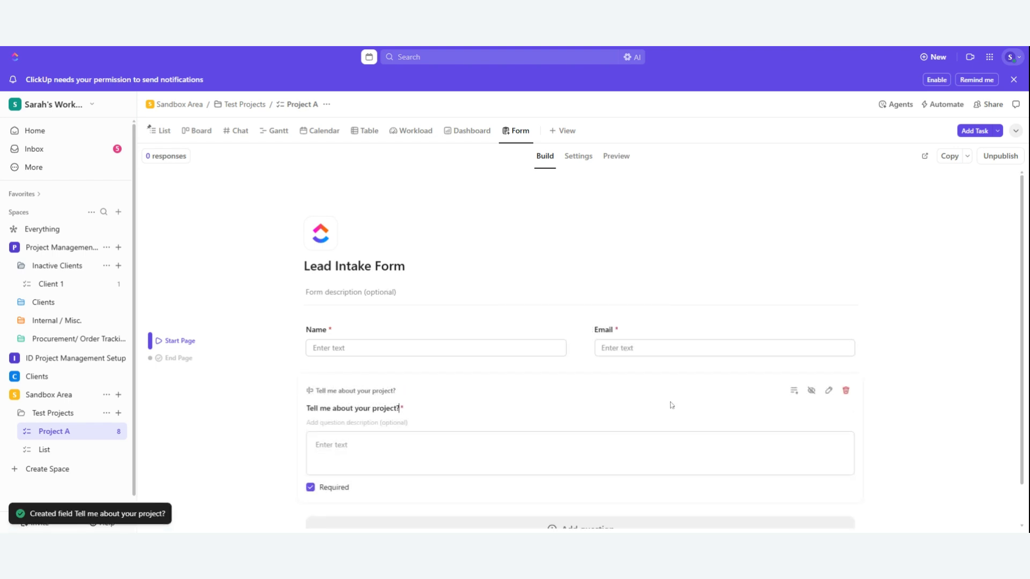
# Start a new multi-select labels field for the form and name it "What is your budget?"
pyautogui.scroll(-1, 538, 407)
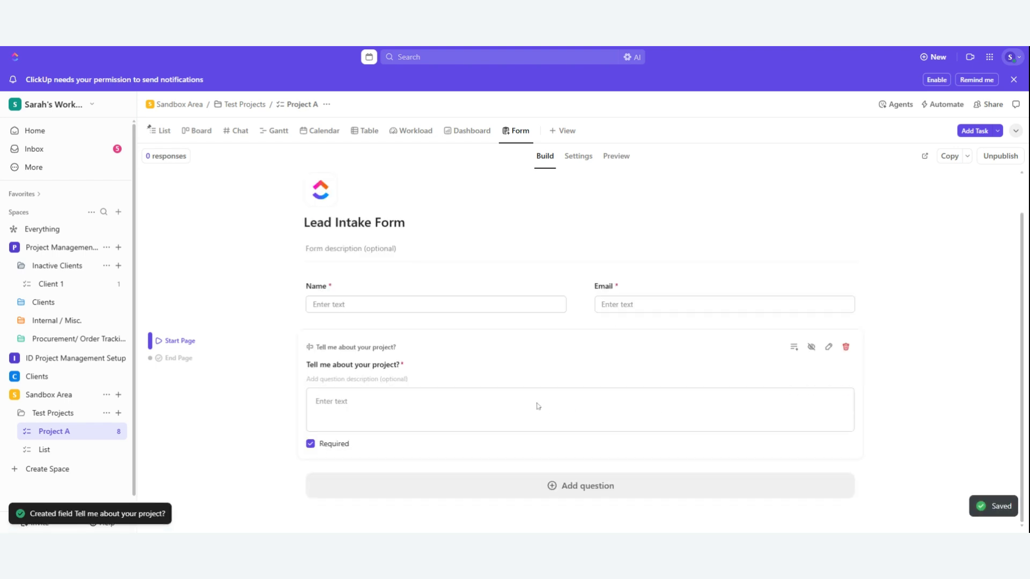
pyautogui.click(542, 486)
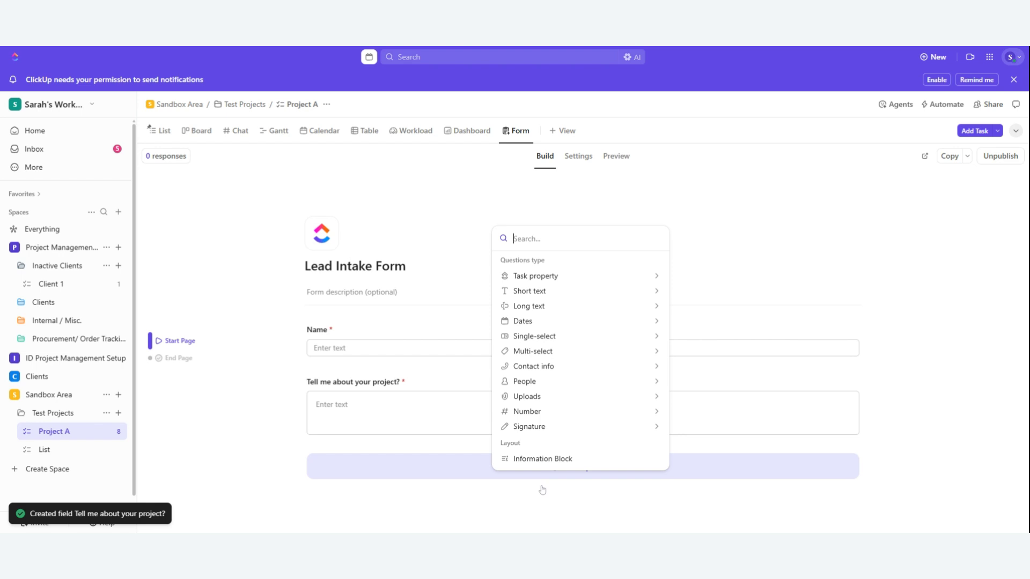
pyautogui.moveTo(653, 351)
pyautogui.click(695, 352)
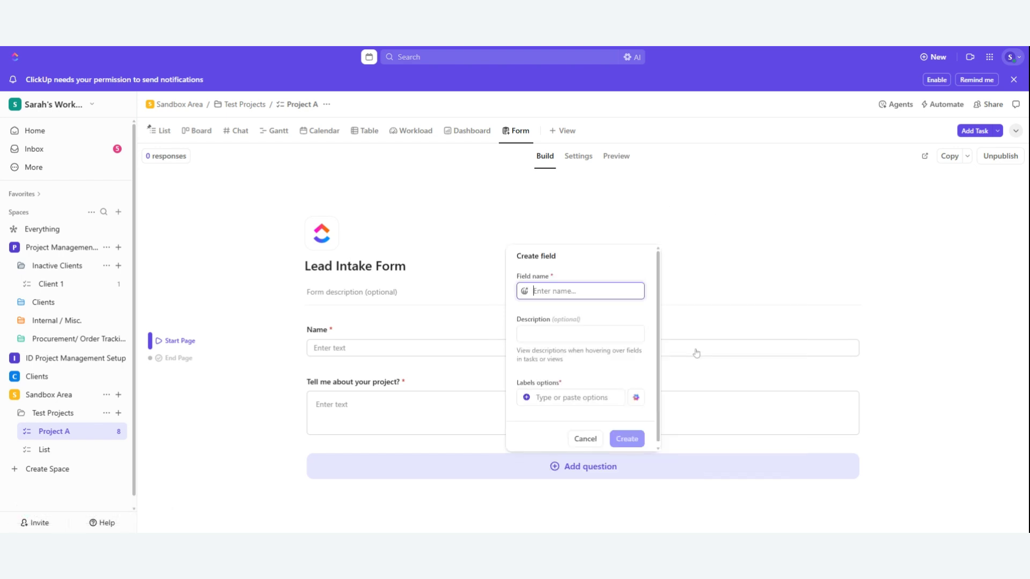
pyautogui.write('What is your budget?')
# Give the budget field the label options "£0 - £30000", "£30001 - £50000" and "£50001 - £100000", and create it
pyautogui.click(562, 401)
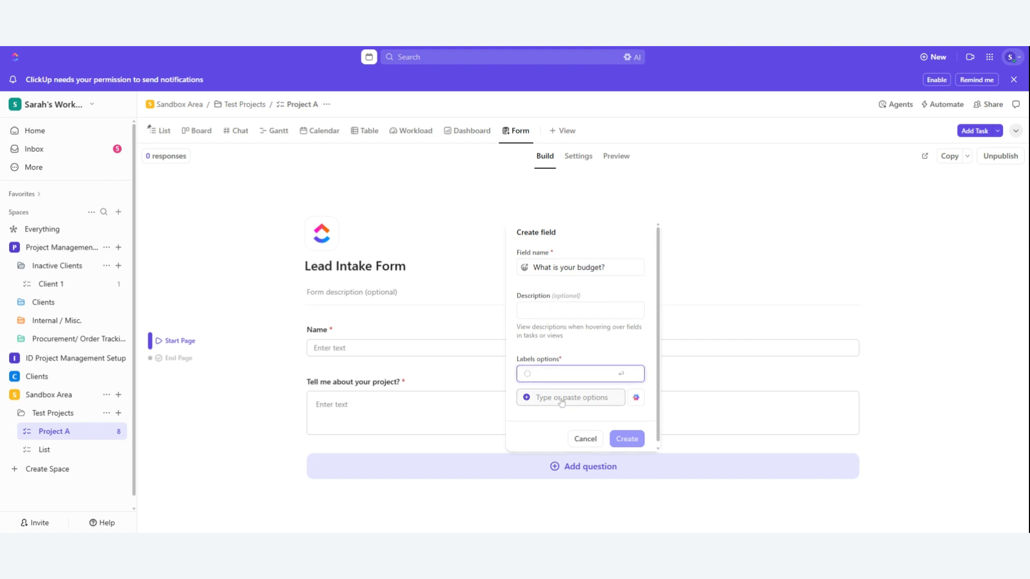
pyautogui.write('£0')
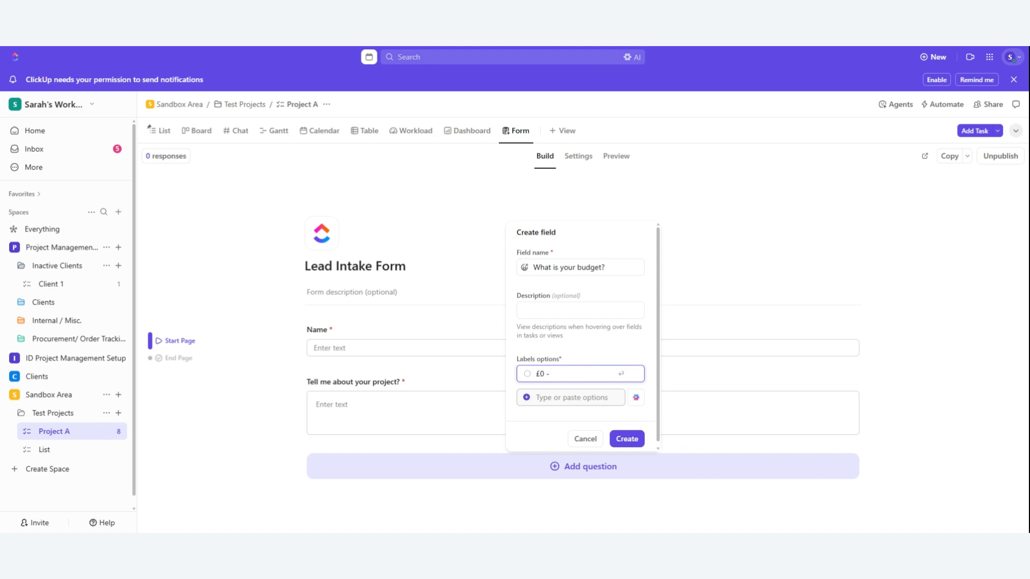
pyautogui.write(' - £30000')
pyautogui.press('Return')
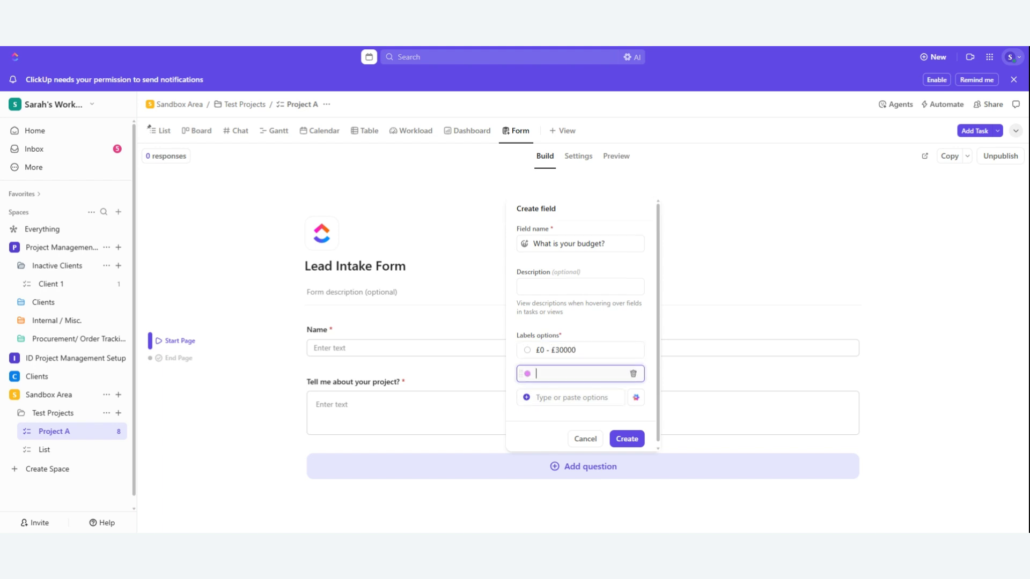
pyautogui.write('£3')
pyautogui.write('0001 - £50000')
pyautogui.click(565, 402)
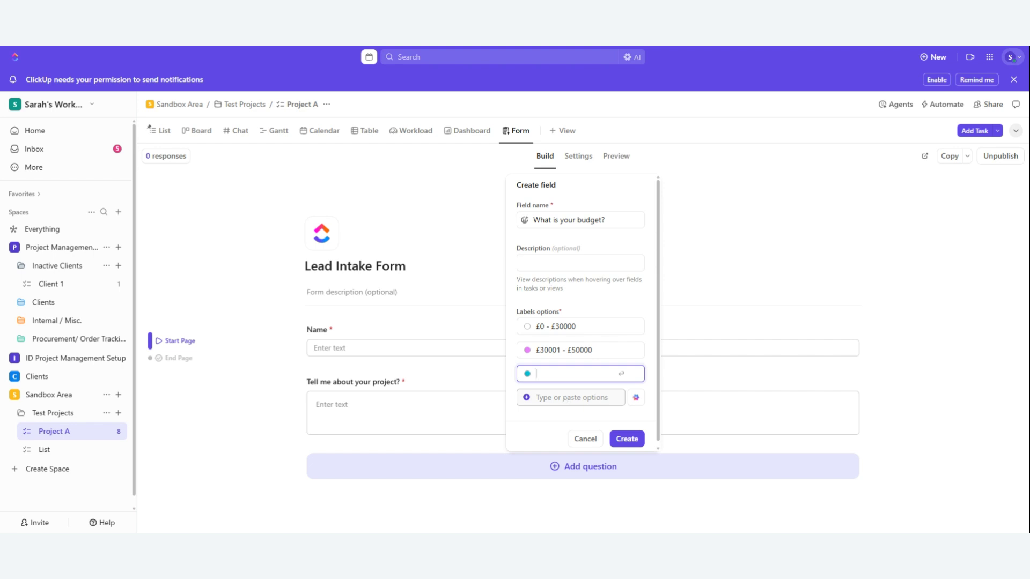
pyautogui.write('£50001 - £100000')
pyautogui.click(626, 438)
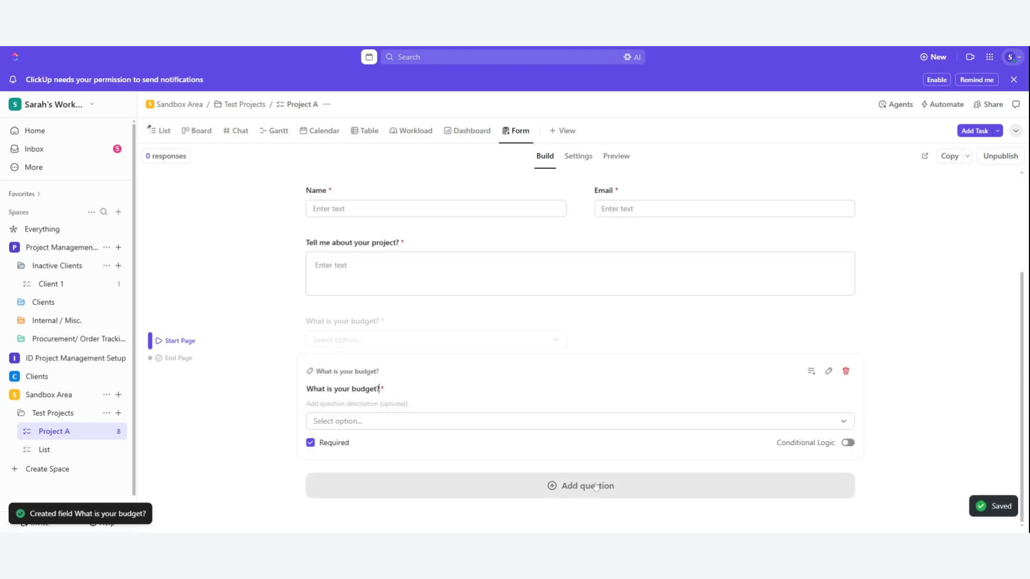
# Add a date question to the form mapped to the workspace's existing "Completed Date" field
pyautogui.click(556, 491)
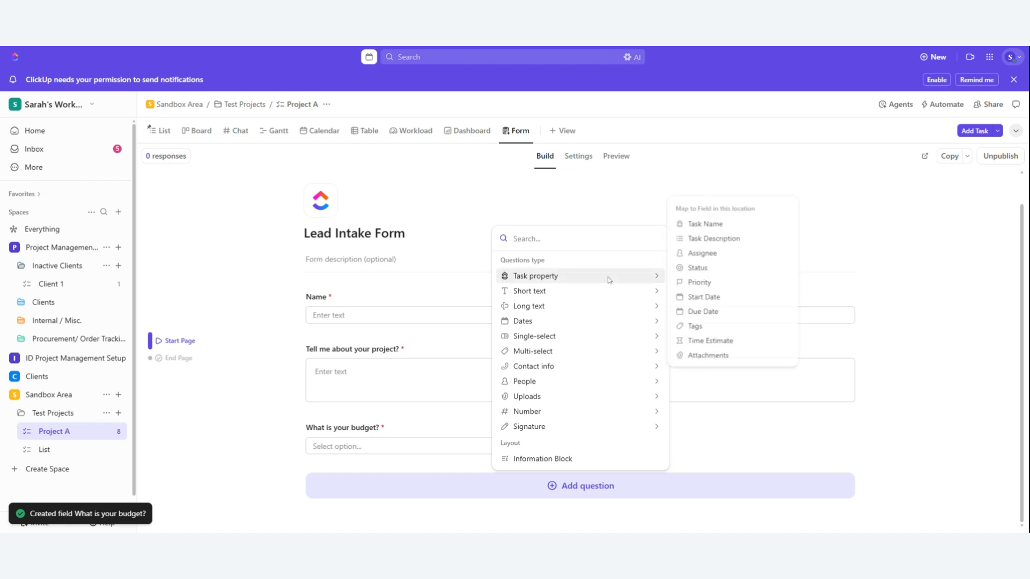
pyautogui.moveTo(631, 328)
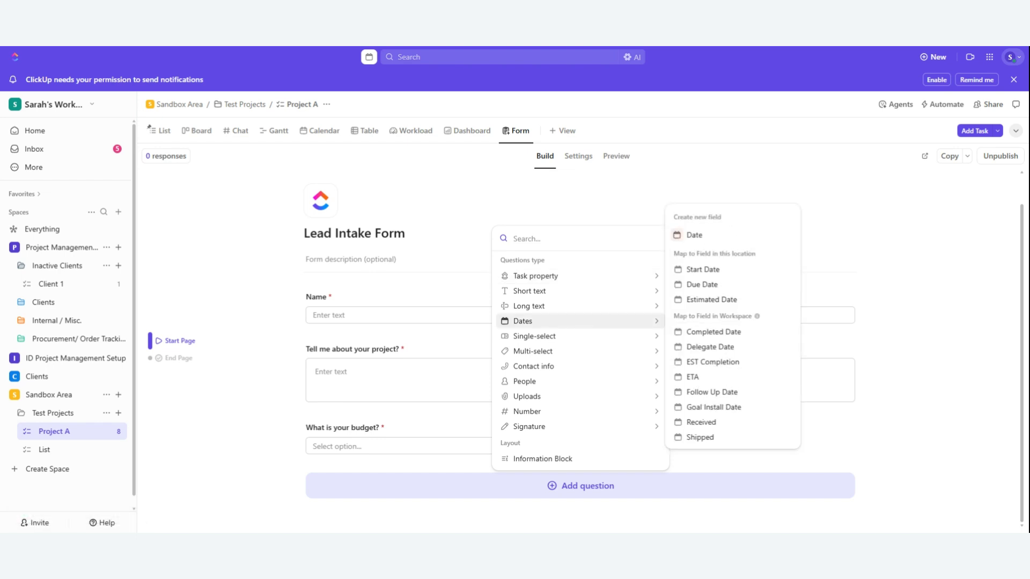
pyautogui.click(689, 332)
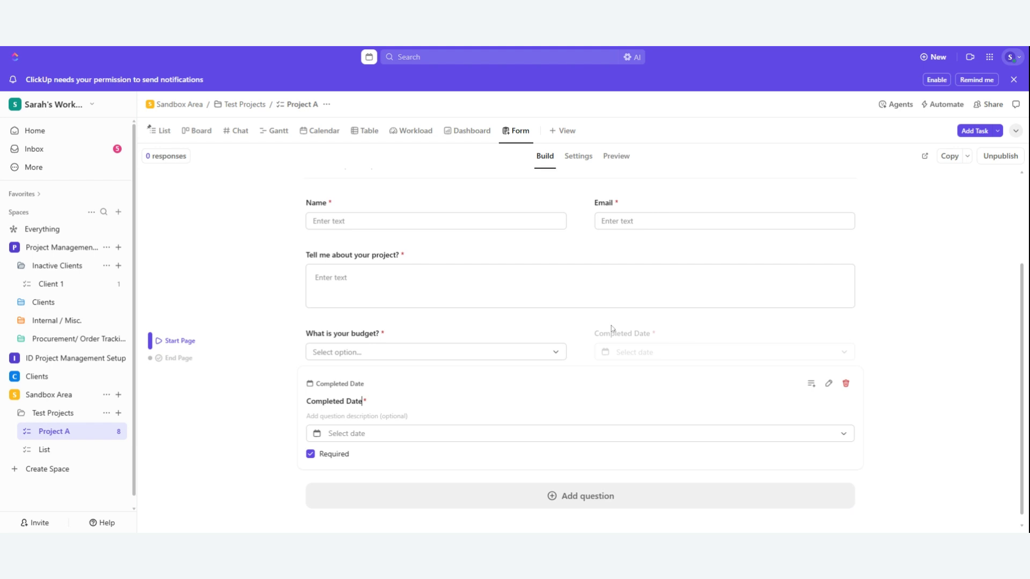
# Retitle the new date question as "Date to be completed"
pyautogui.press('BackSpace')
pyautogui.press('BackSpace')
pyautogui.press('BackSpace')
pyautogui.press('BackSpace')
pyautogui.press('BackSpace')
pyautogui.press('BackSpace')
pyautogui.press('BackSpace')
pyautogui.press('BackSpace')
pyautogui.press('BackSpace')
pyautogui.press('BackSpace')
pyautogui.press('BackSpace')
pyautogui.press('BackSpace')
pyautogui.press('BackSpace')
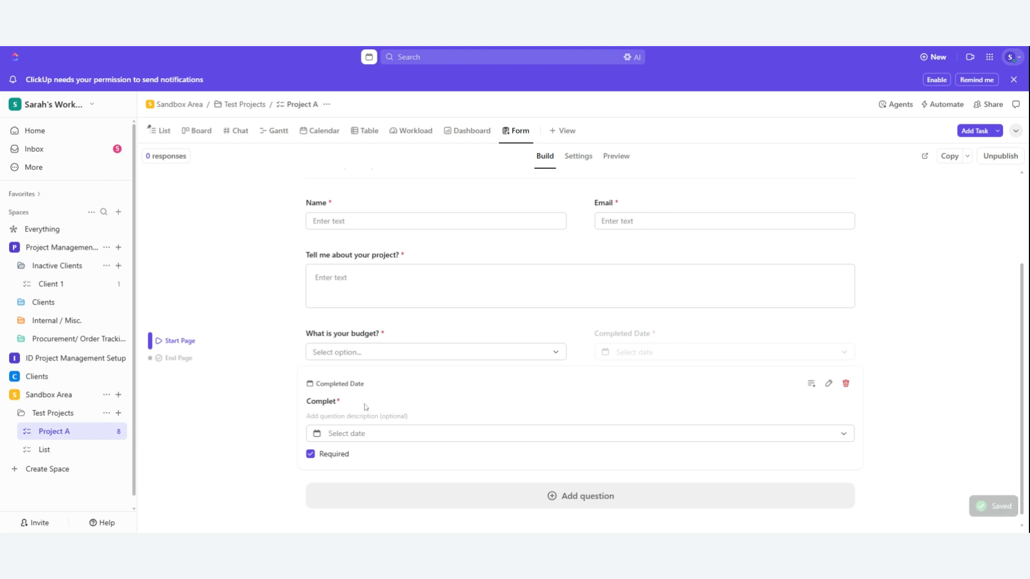
pyautogui.press('BackSpace')
pyautogui.write('D')
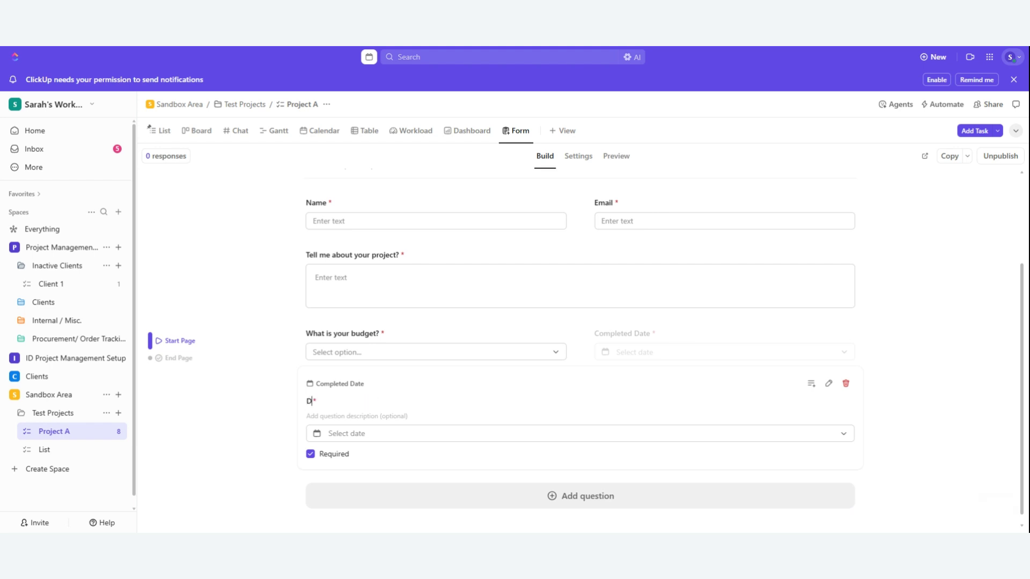
pyautogui.write('ate to be completed')
# Add a short text question using a new text field named "Any other information that will be helpful to know."
pyautogui.scroll(-1, 590, 429)
pyautogui.click(575, 488)
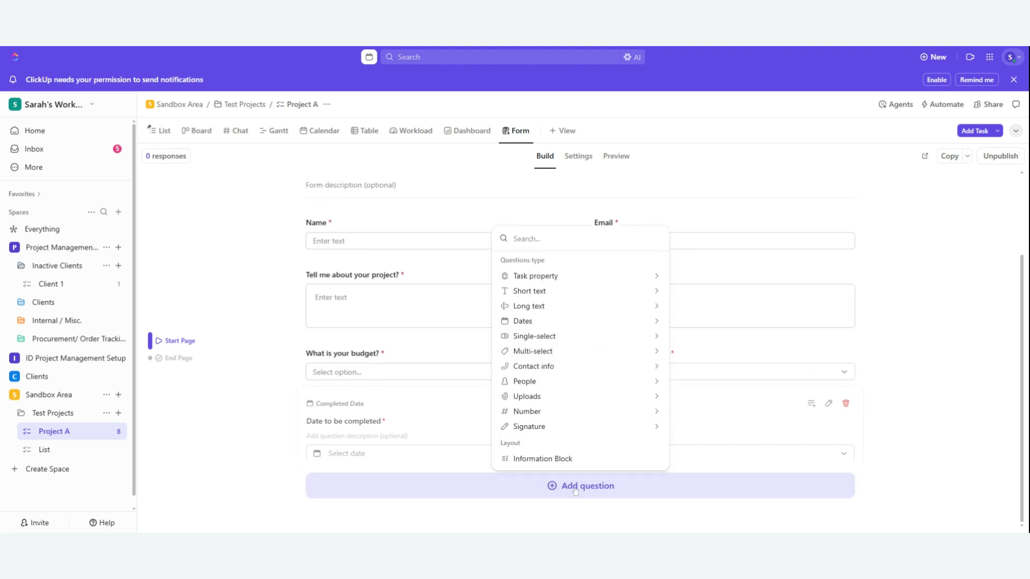
pyautogui.moveTo(593, 325)
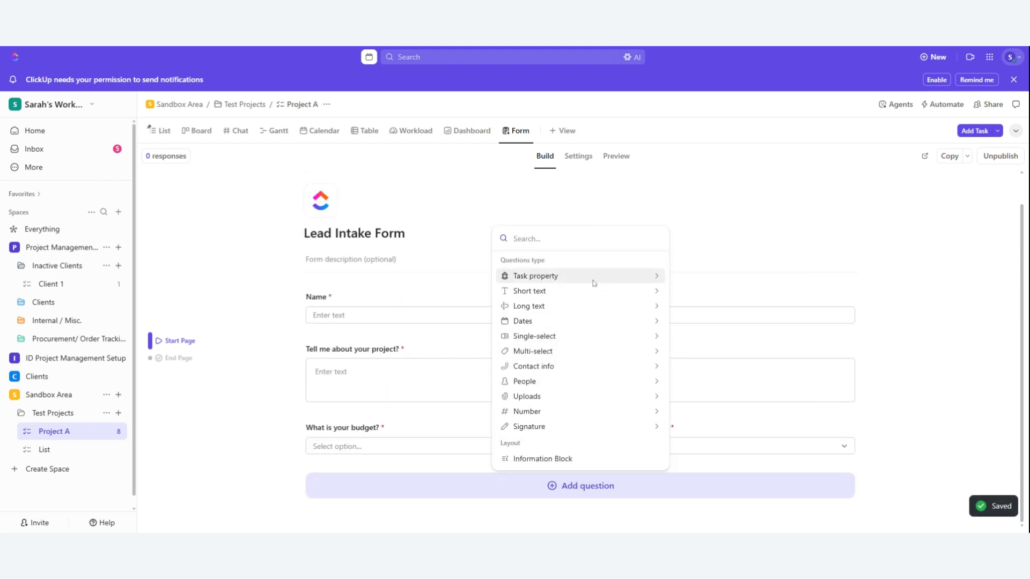
pyautogui.moveTo(601, 293)
pyautogui.click(697, 259)
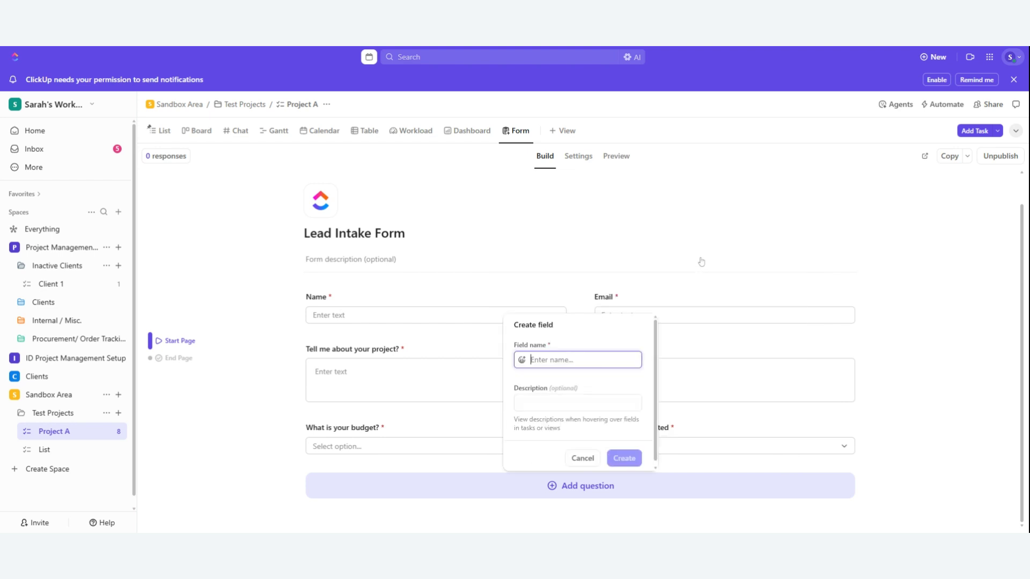
pyautogui.write('Any othe')
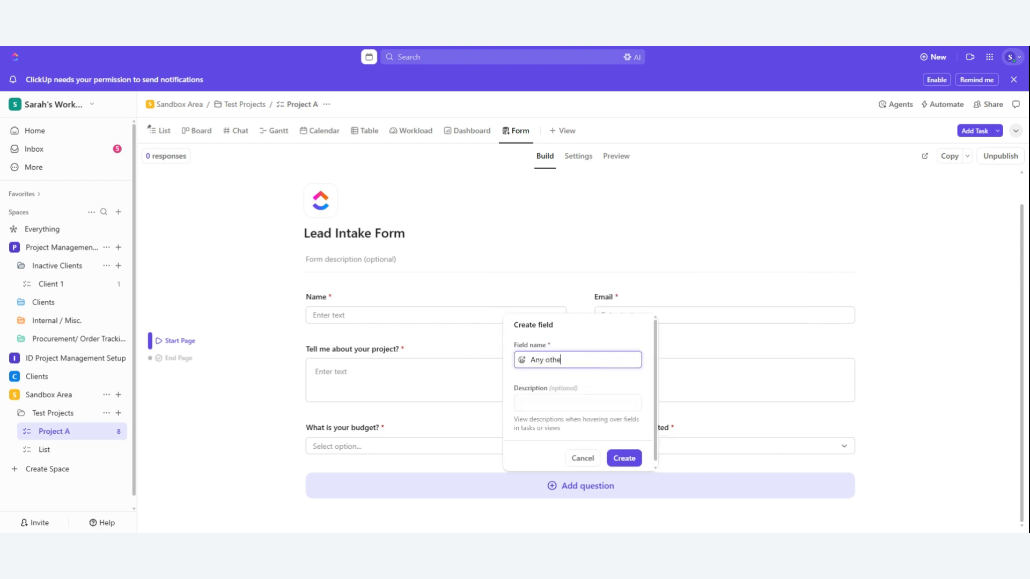
pyautogui.write('r information that')
pyautogui.write(' will be')
pyautogui.write(' helpful to kn')
pyautogui.write('ow.')
pyautogui.click(624, 458)
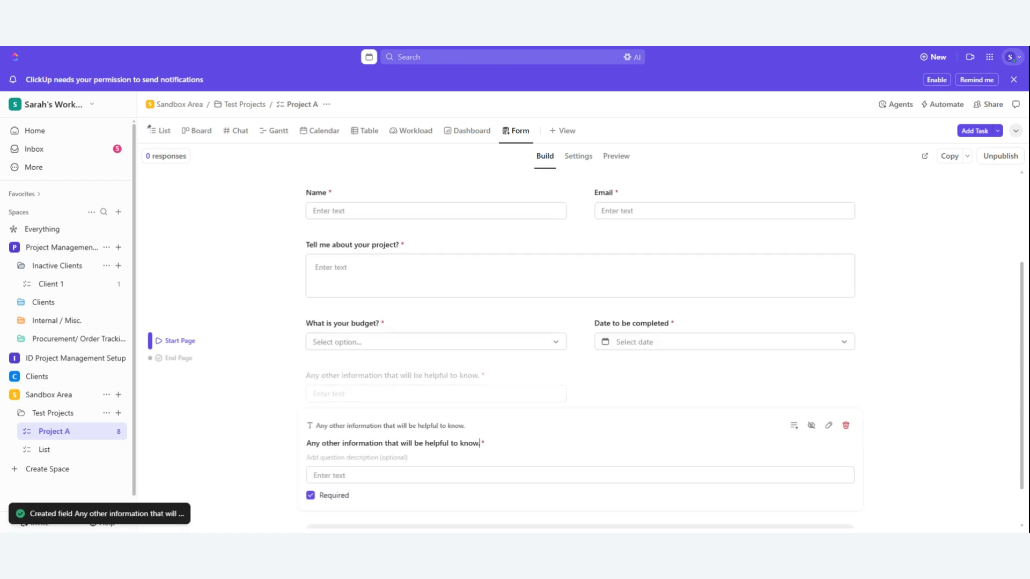
# Add a short text question using a new text field named "Phone Number"
pyautogui.scroll(2, 624, 273)
pyautogui.scroll(-3, 624, 273)
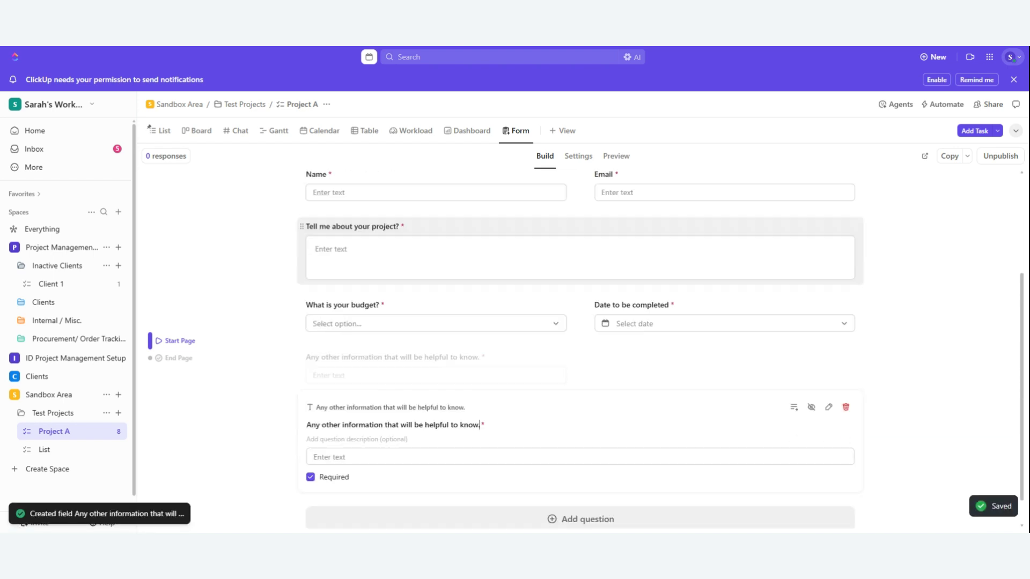
pyautogui.click(574, 497)
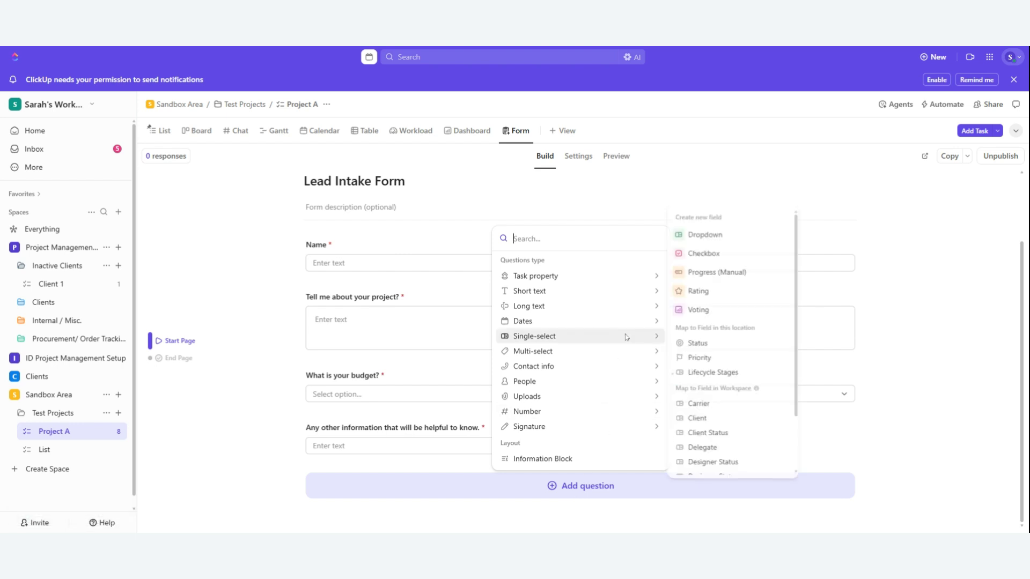
pyautogui.moveTo(651, 294)
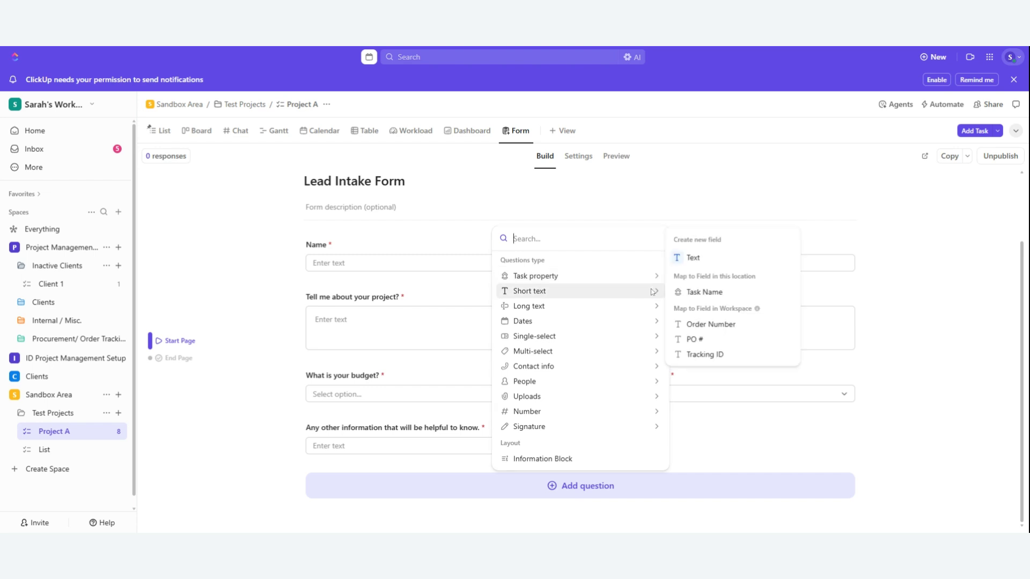
pyautogui.click(705, 257)
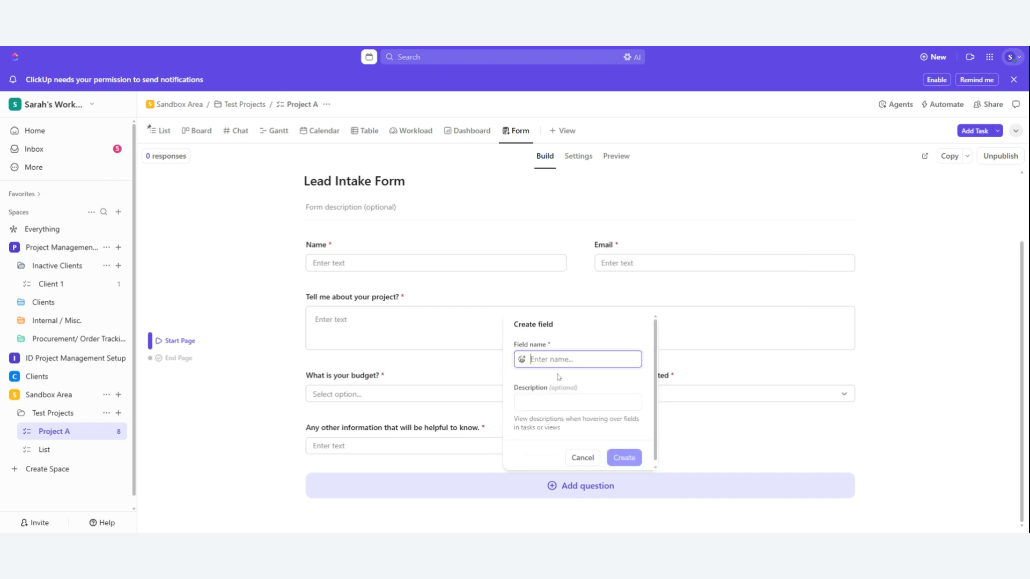
pyautogui.write('Phone Number')
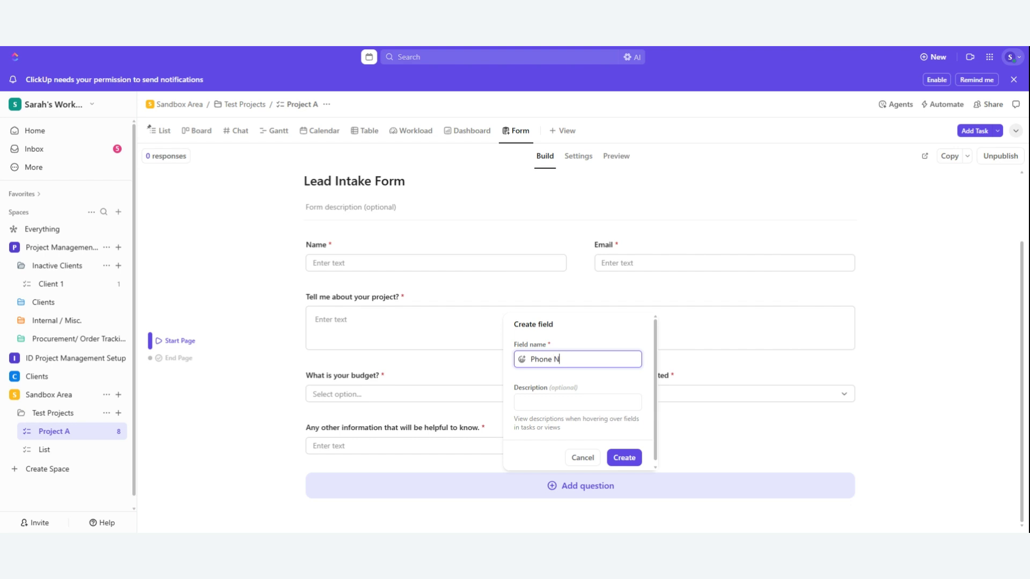
pyautogui.click(623, 465)
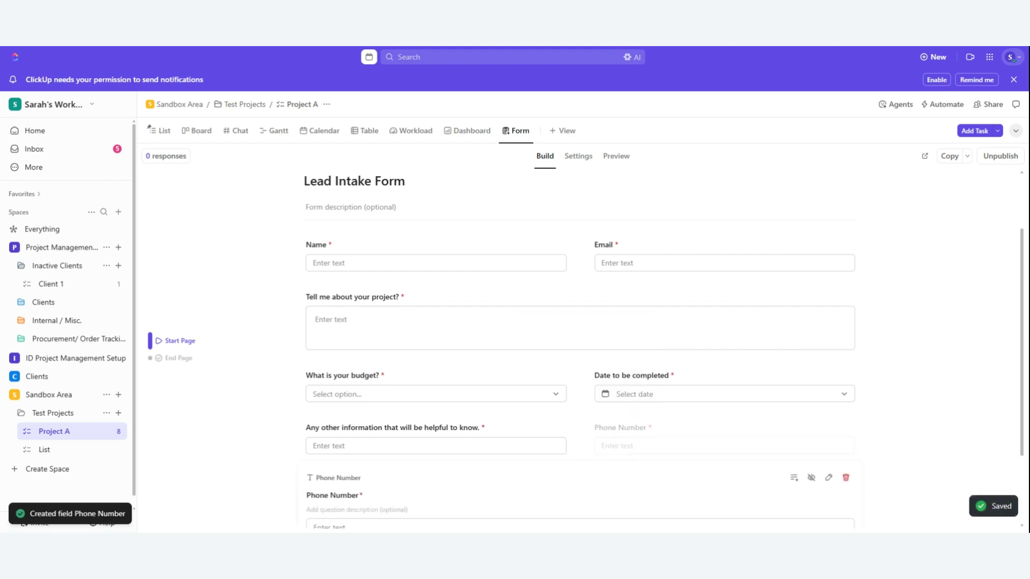
# Move the Phone Number question directly beneath the Name question, above "Tell me about your project?"
pyautogui.scroll(-1, 543, 485)
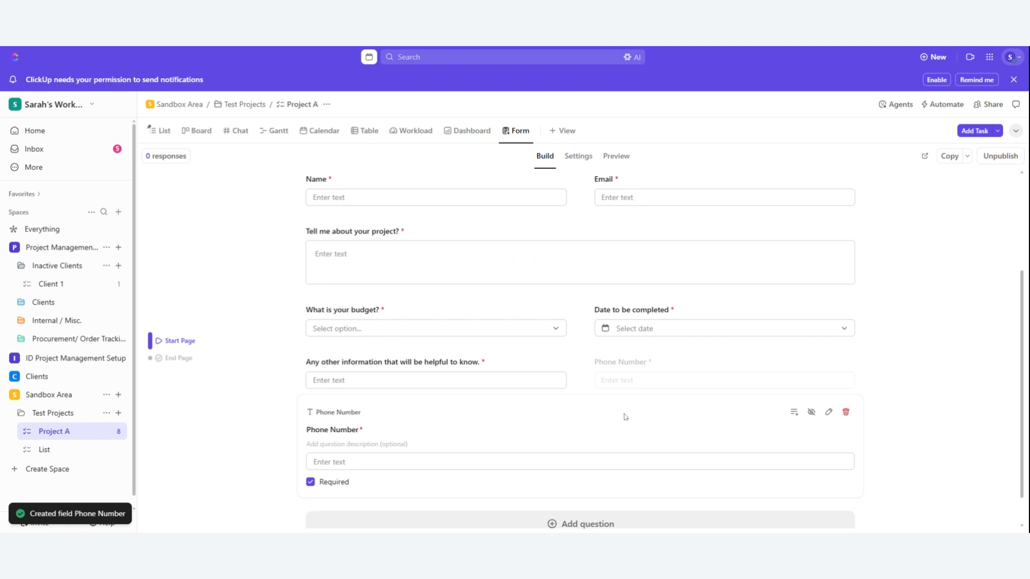
pyautogui.click(888, 371)
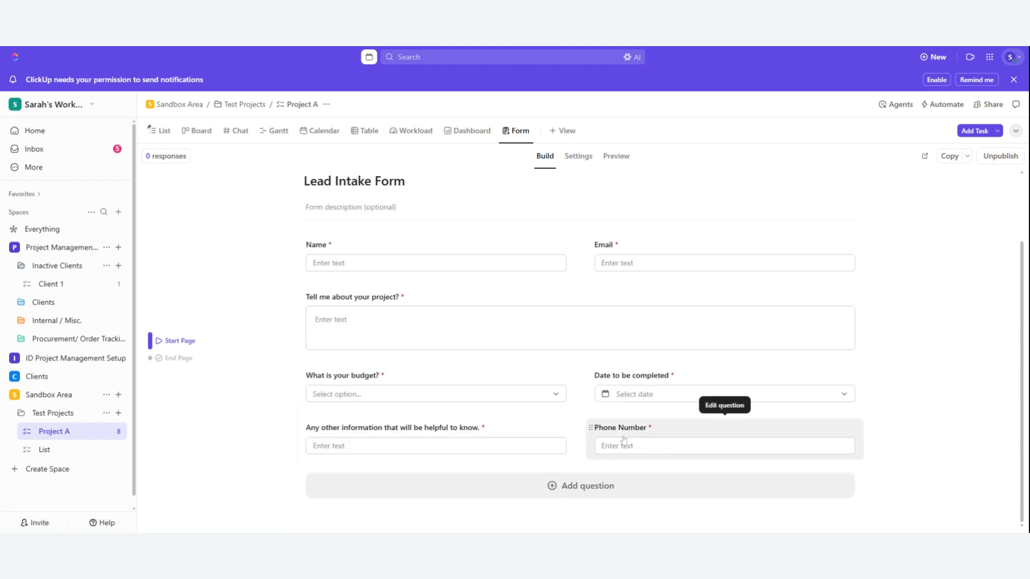
pyautogui.moveTo(590, 429); pyautogui.dragTo(376, 309)
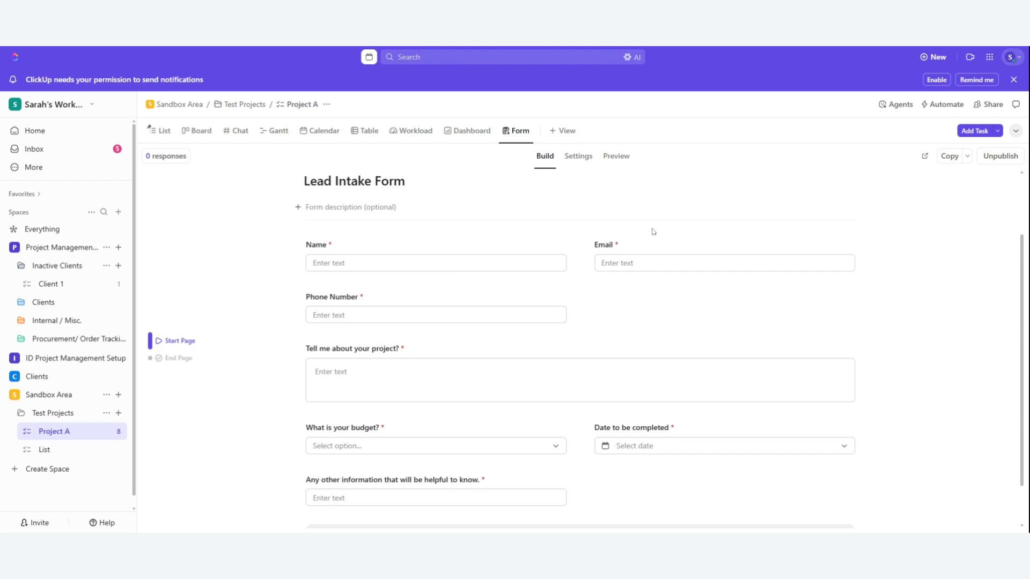
# Try to enable reCAPTCHA in the form's submission settings, dismiss the upgrade offer and return to building the form
pyautogui.scroll(-1, 654, 231)
pyautogui.scroll(3, 654, 231)
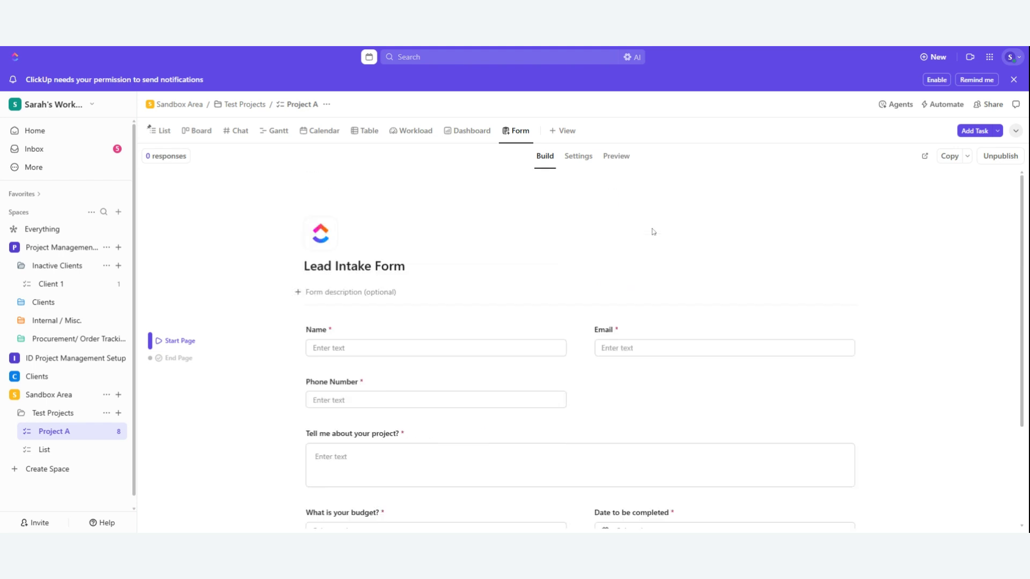
pyautogui.click(580, 156)
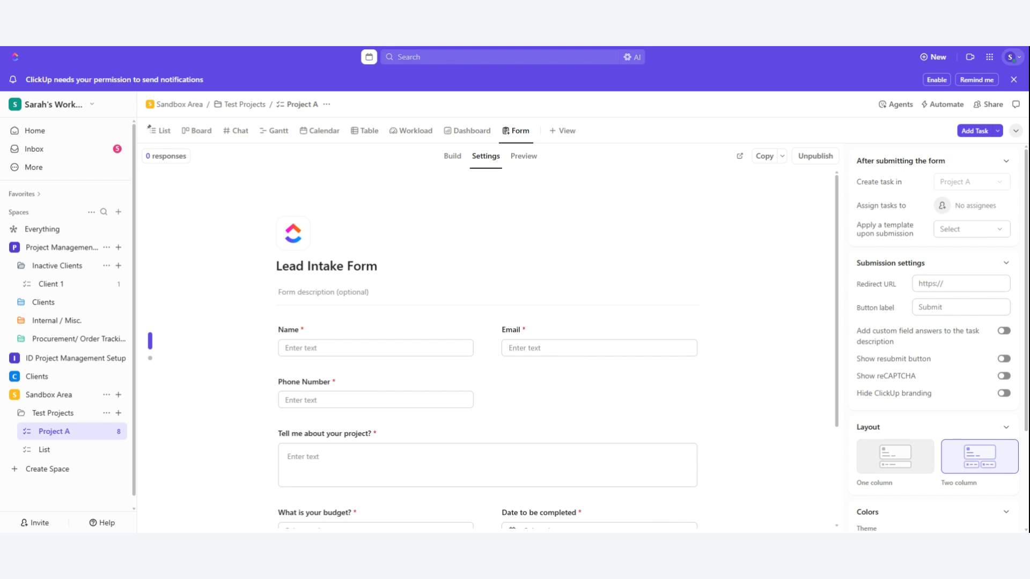
pyautogui.scroll(-1, 558, 352)
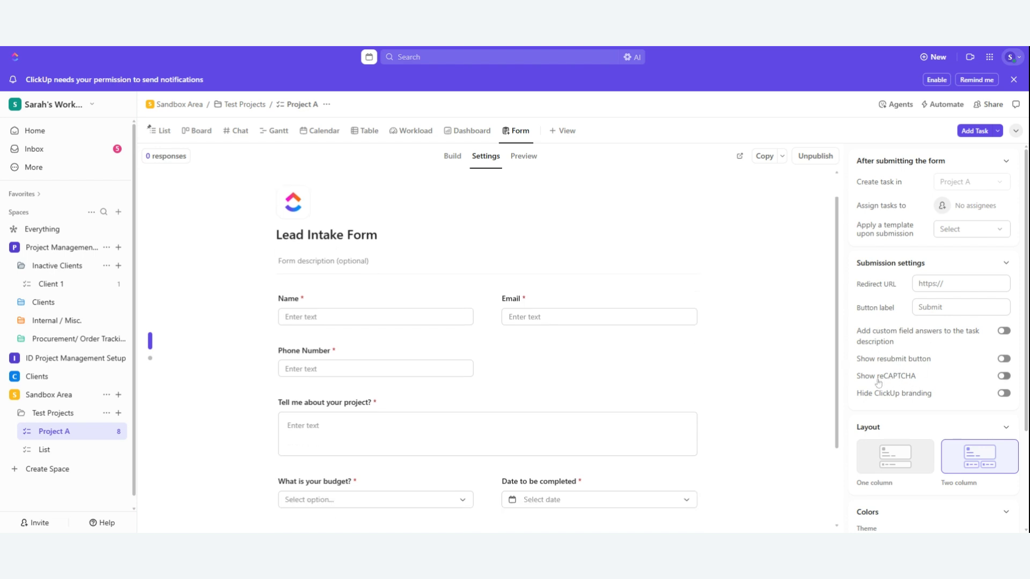
pyautogui.click(1003, 377)
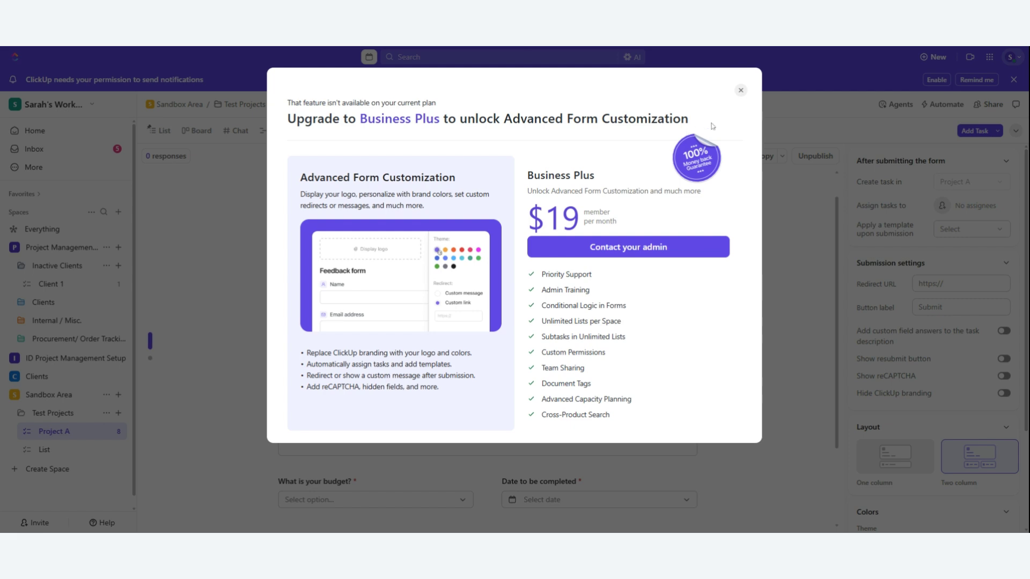
pyautogui.click(741, 90)
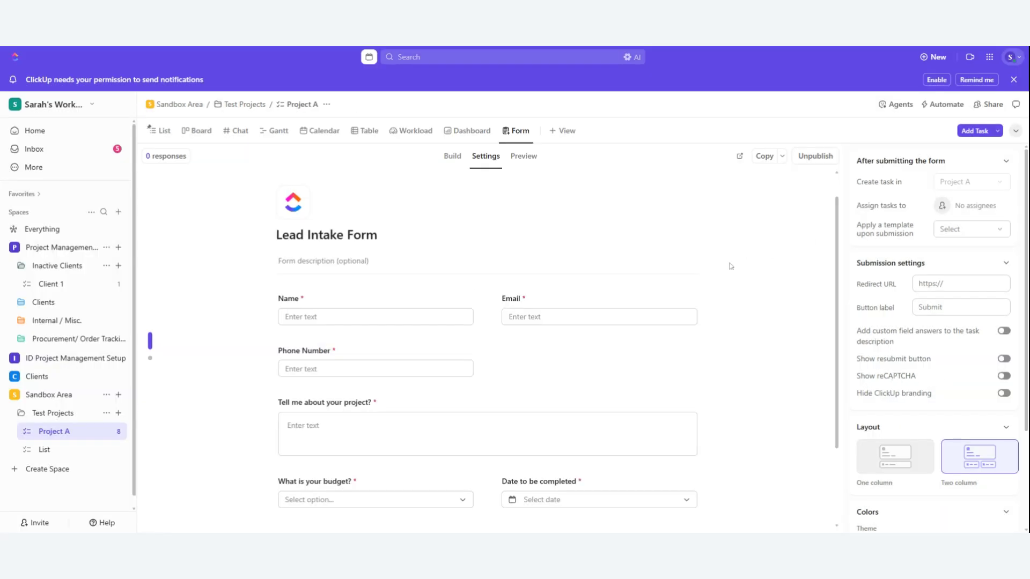
pyautogui.click(778, 249)
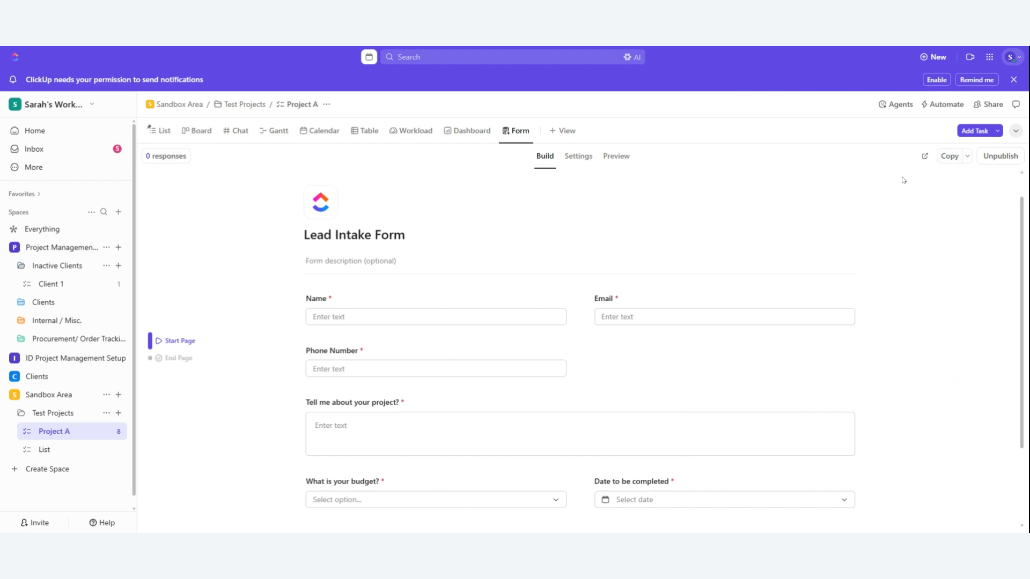
# Open the published Lead Intake Form on its own page, look through its questions and close the page
pyautogui.click(925, 156)
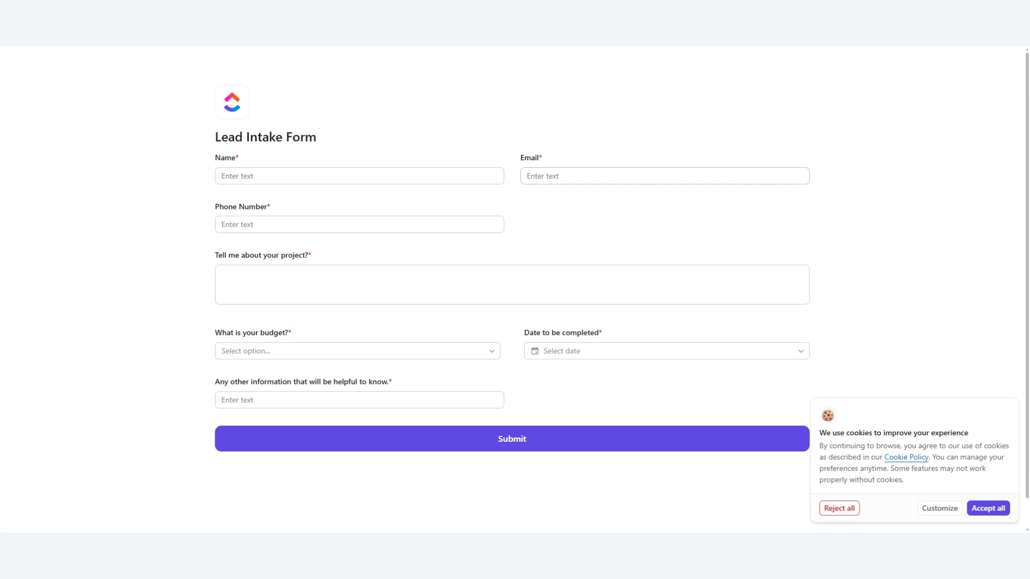
pyautogui.scroll(-1, 707, 311)
pyautogui.scroll(1, 707, 311)
pyautogui.scroll(-1, 707, 311)
pyautogui.scroll(1, 707, 311)
pyautogui.hotkey('ctrl', 'w')
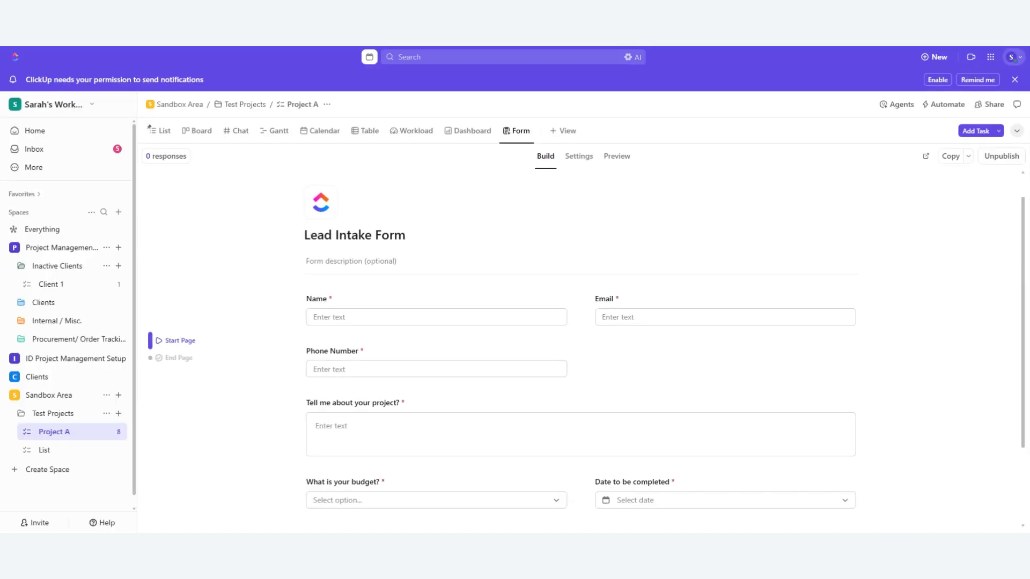
# Copy the form's embed code from its sharing settings
pyautogui.click(968, 156)
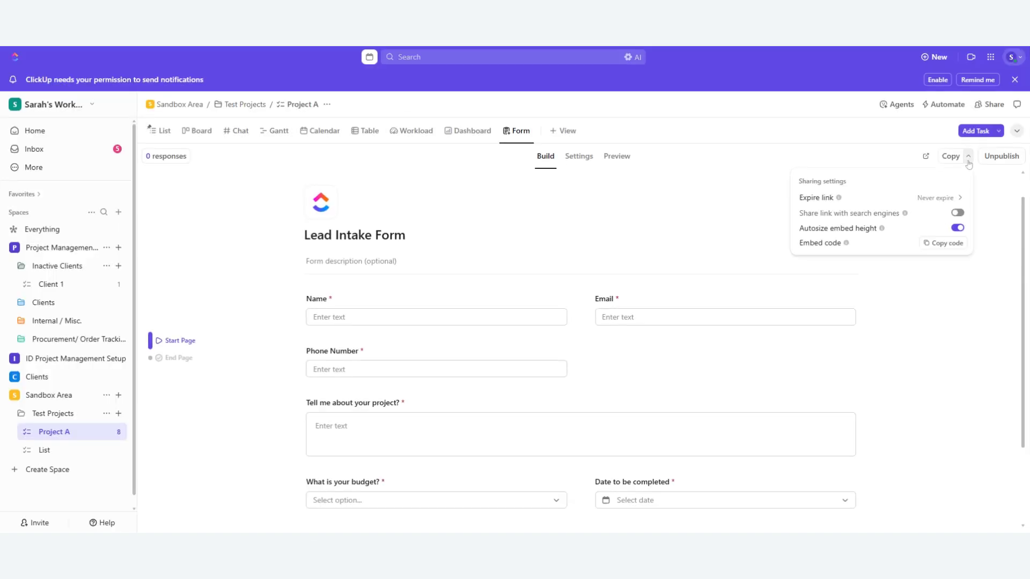
pyautogui.click(991, 188)
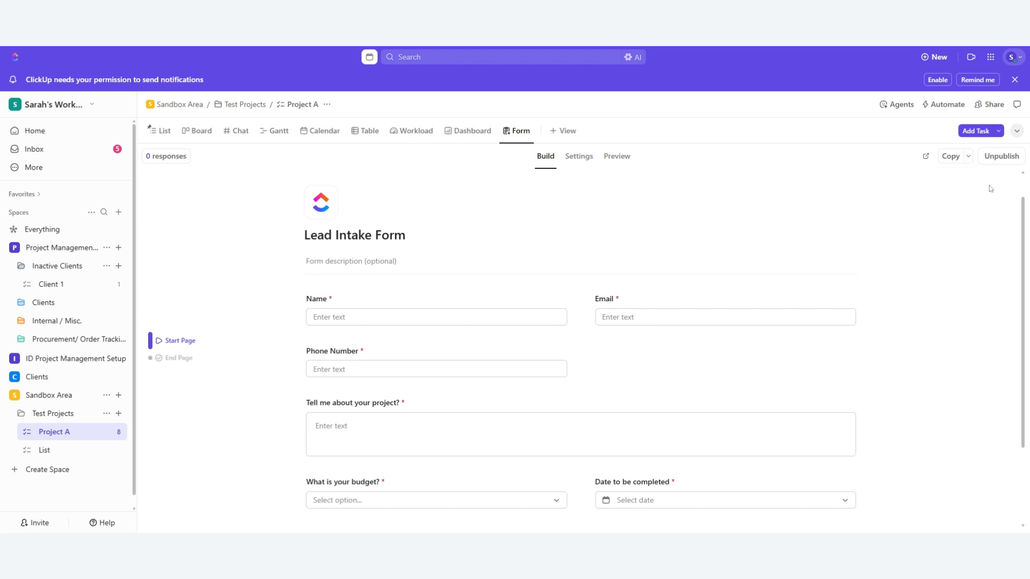
pyautogui.click(969, 158)
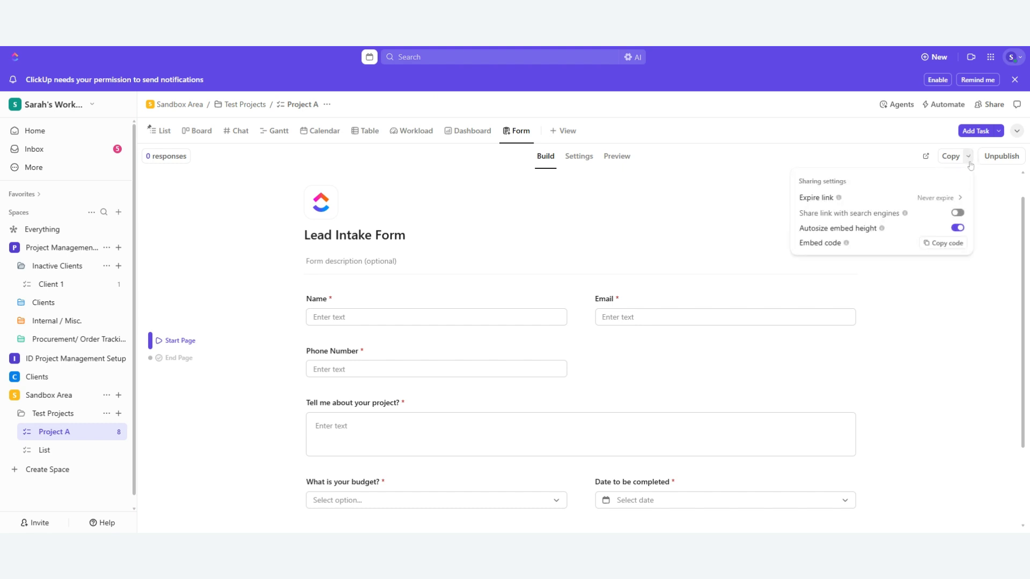
pyautogui.click(938, 244)
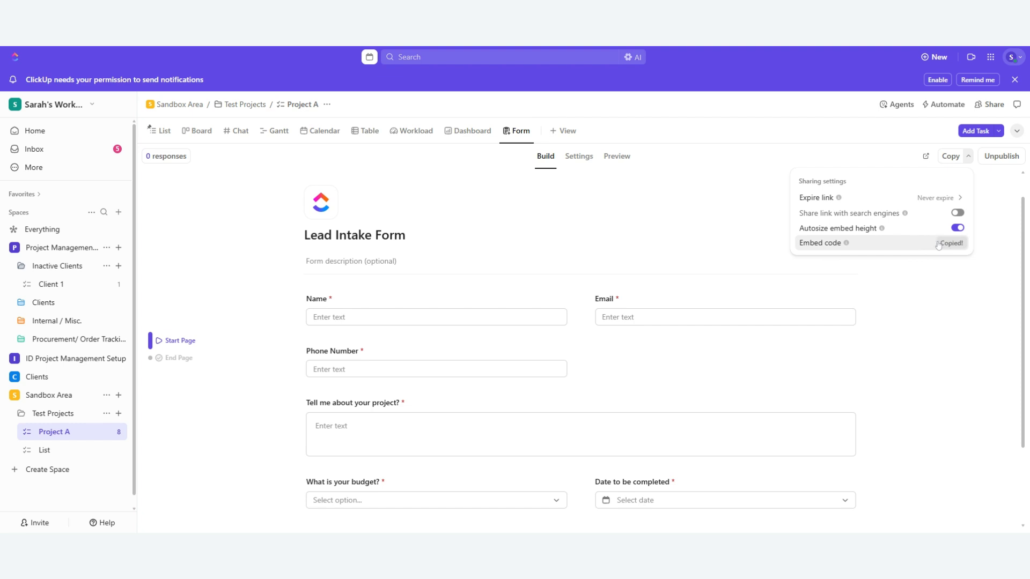
# Look at the form's settings and review its preview from the title through to the submit button
pyautogui.click(580, 161)
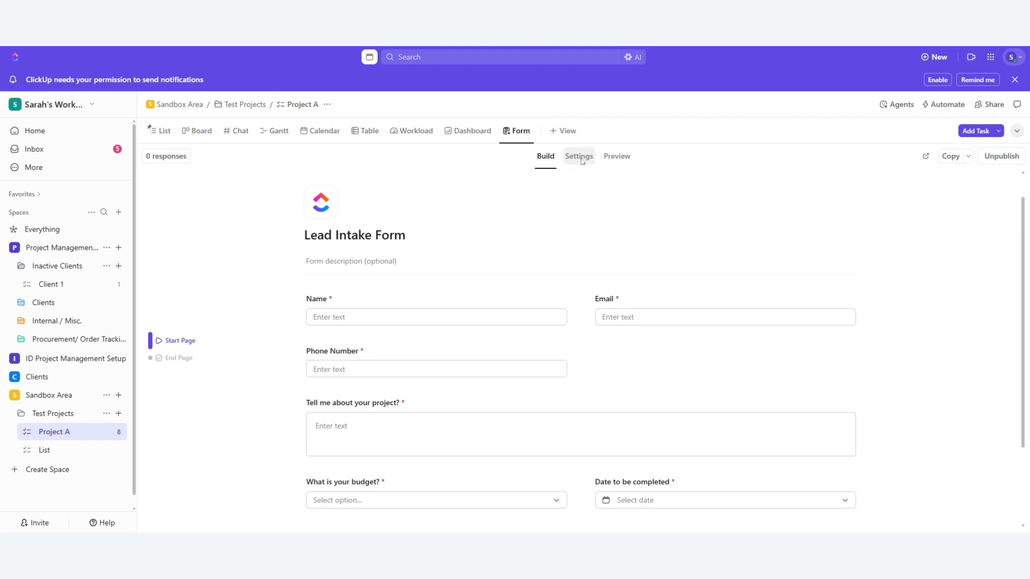
pyautogui.click(579, 157)
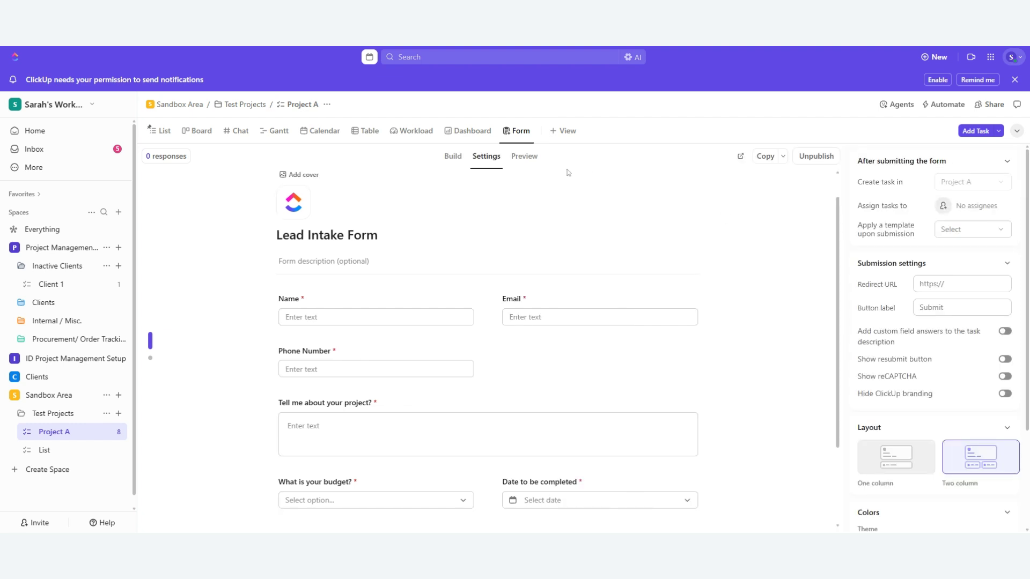
pyautogui.click(524, 156)
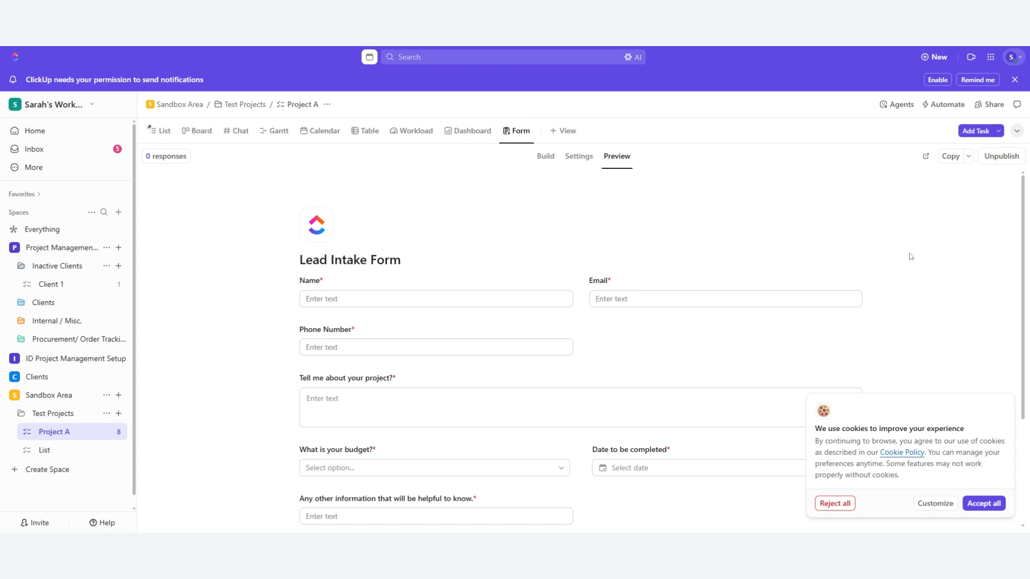
pyautogui.scroll(-2, 910, 257)
pyautogui.scroll(1, 912, 256)
pyautogui.scroll(-2, 912, 255)
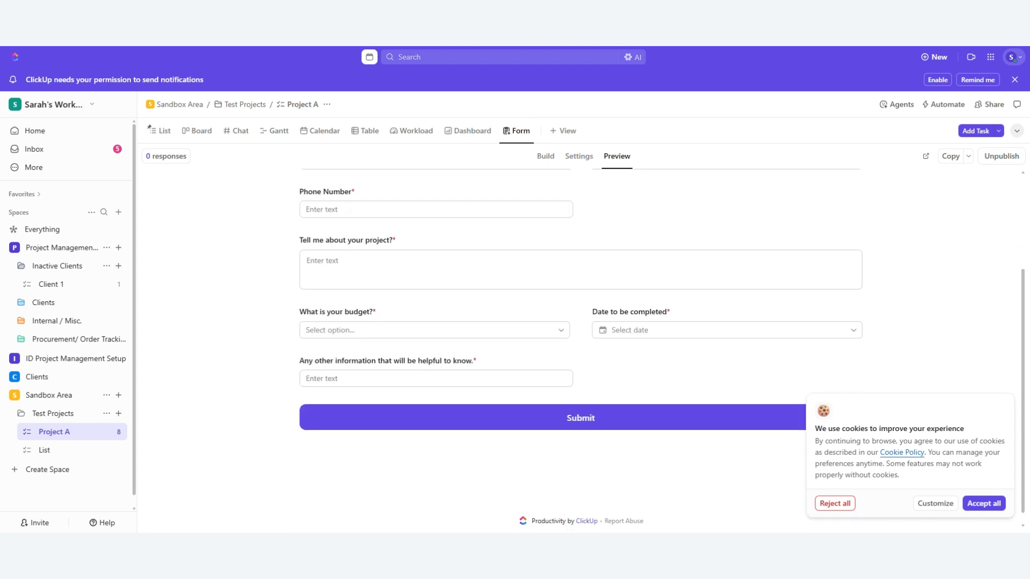
pyautogui.scroll(3, 581, 343)
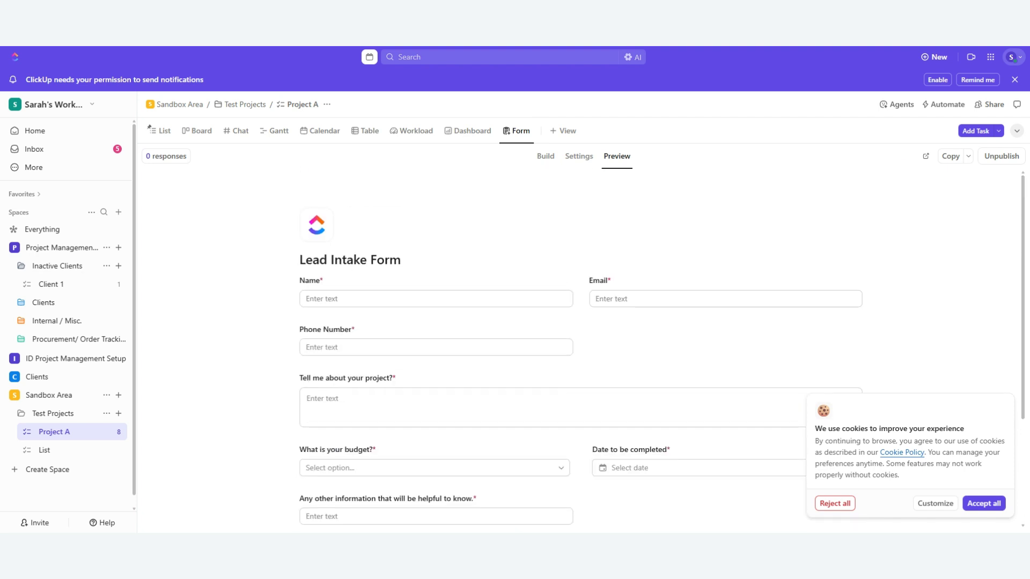